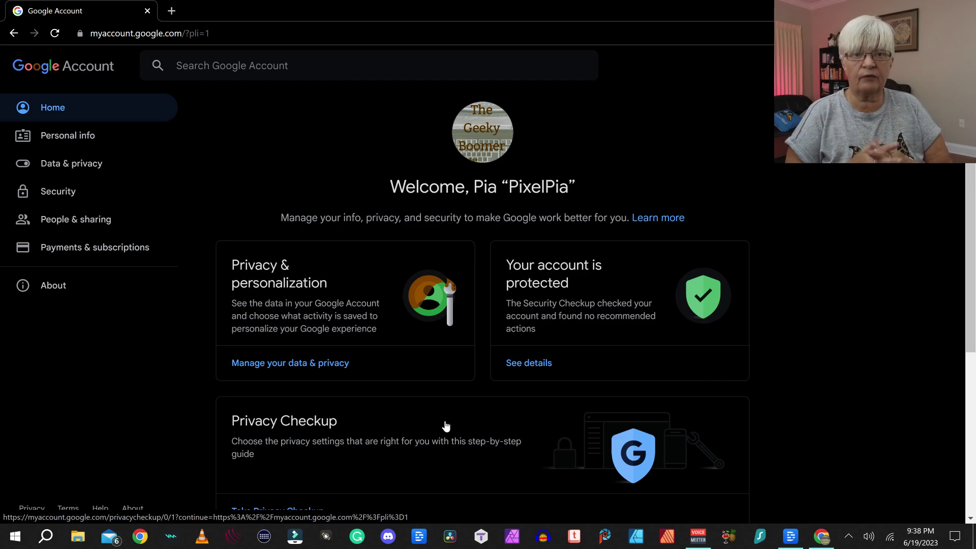
Step: Go to Personal info and open the profile picture panel
{"action": "left_click", "coordinate": [71, 140]}
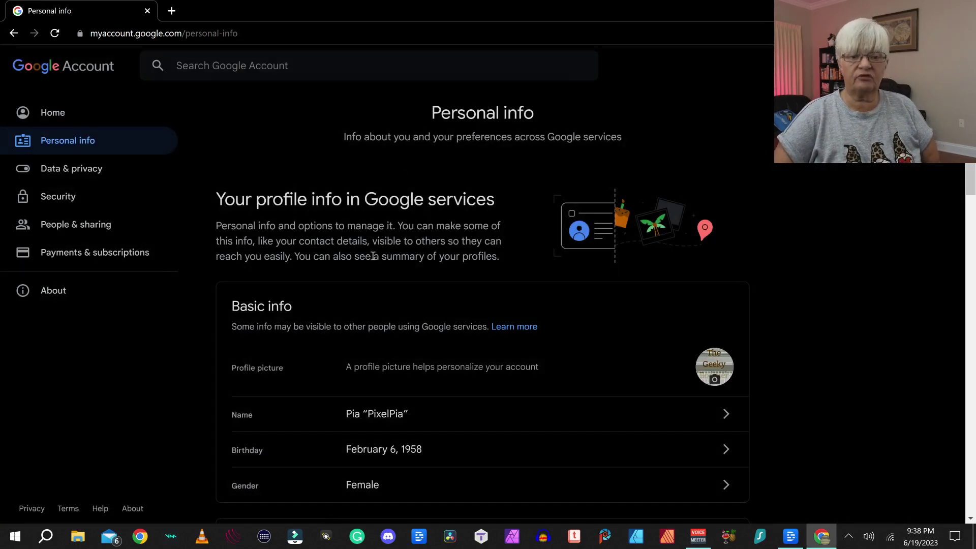
{"action": "scroll", "coordinate": [591, 215], "scroll_direction": "down", "scroll_amount": 2}
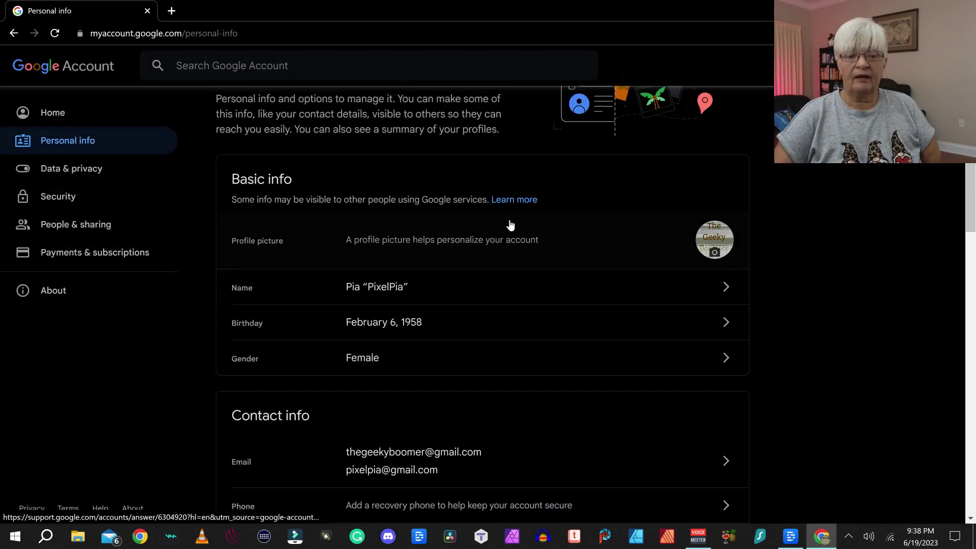
{"action": "left_click", "coordinate": [715, 249]}
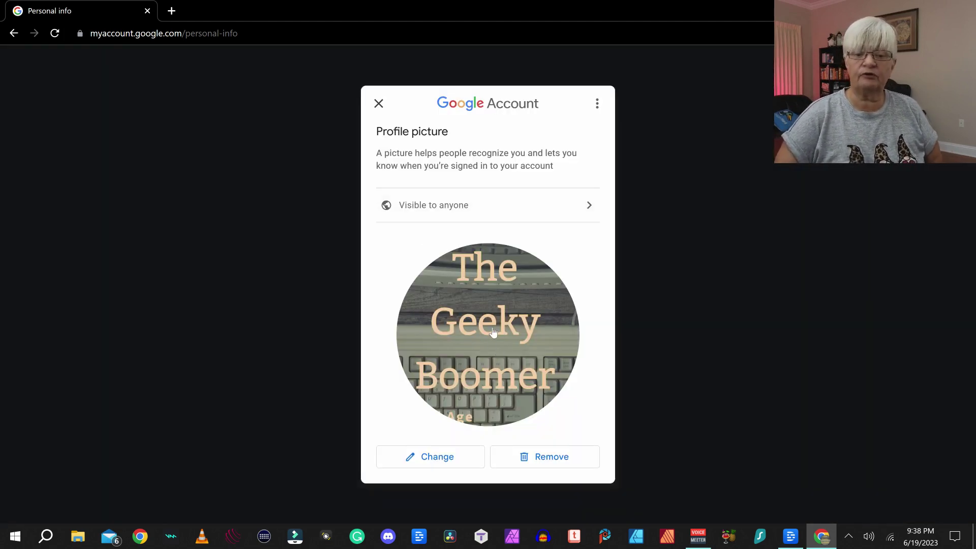
Step: Browse the illustration gallery for a new picture, then return to the current picture view
{"action": "left_click", "coordinate": [440, 457]}
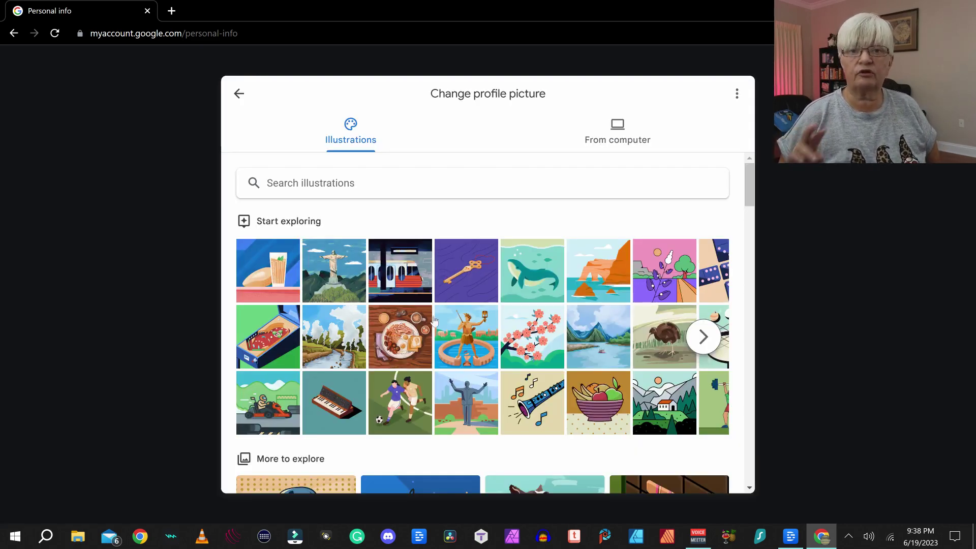
{"action": "scroll", "coordinate": [571, 305], "scroll_direction": "down", "scroll_amount": 12}
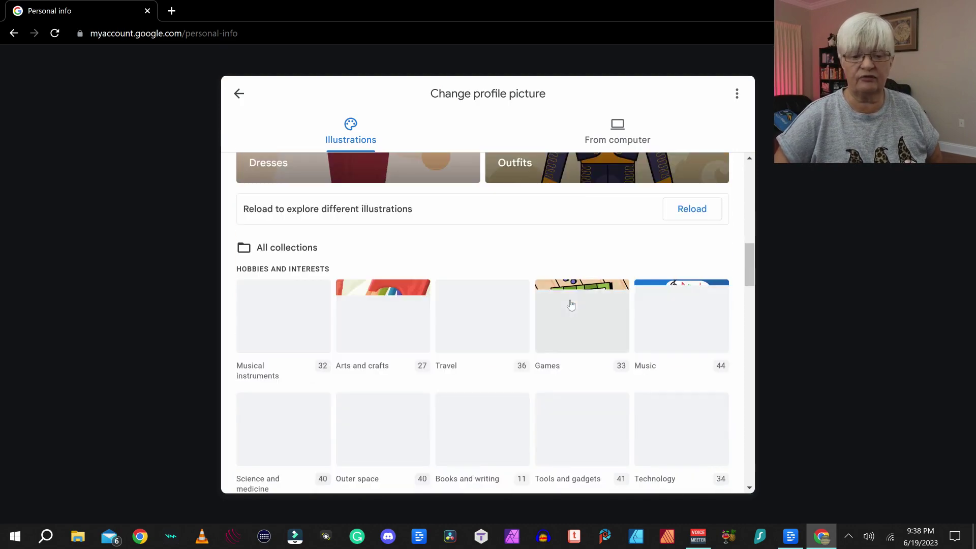
{"action": "scroll", "coordinate": [570, 301], "scroll_direction": "down", "scroll_amount": 6}
{"action": "scroll", "coordinate": [570, 301], "scroll_direction": "up", "scroll_amount": 8}
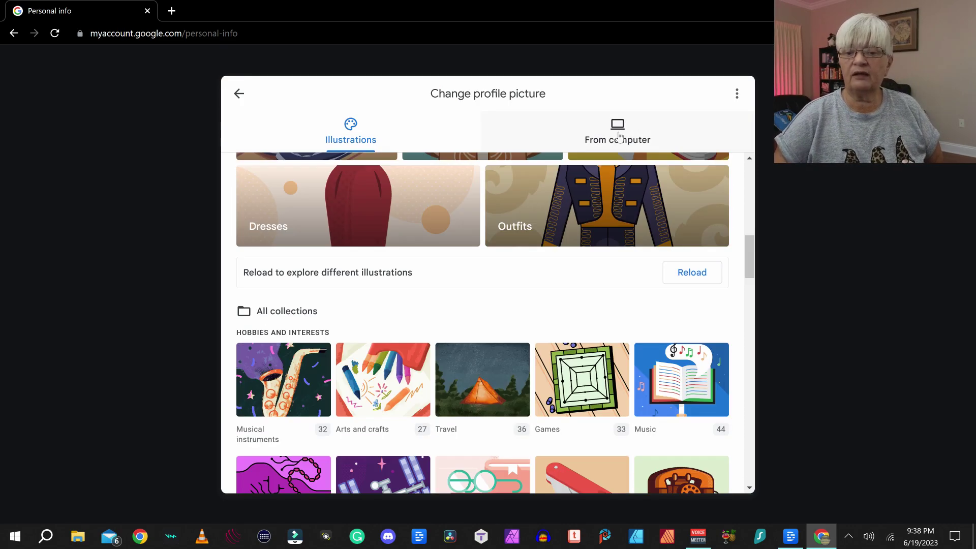
{"action": "left_click", "coordinate": [236, 97]}
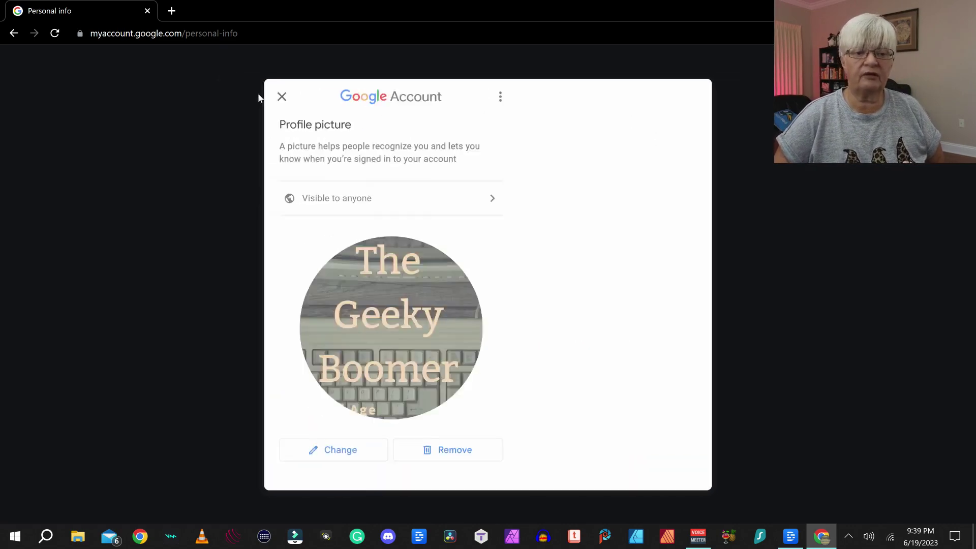
Step: Check the profile picture's extra options, then close the panel
{"action": "left_click", "coordinate": [599, 105]}
{"action": "left_click", "coordinate": [743, 178]}
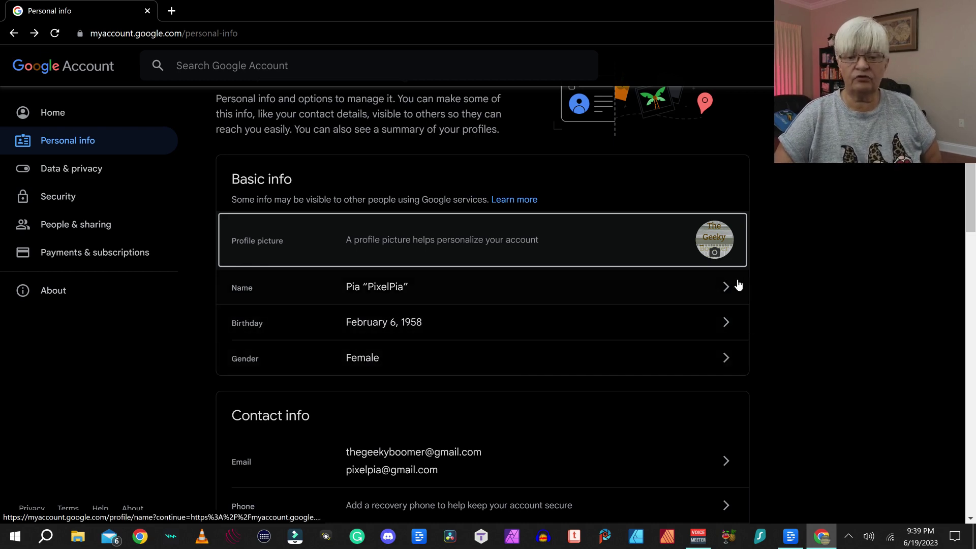
{"action": "scroll", "coordinate": [722, 325], "scroll_direction": "down", "scroll_amount": 2}
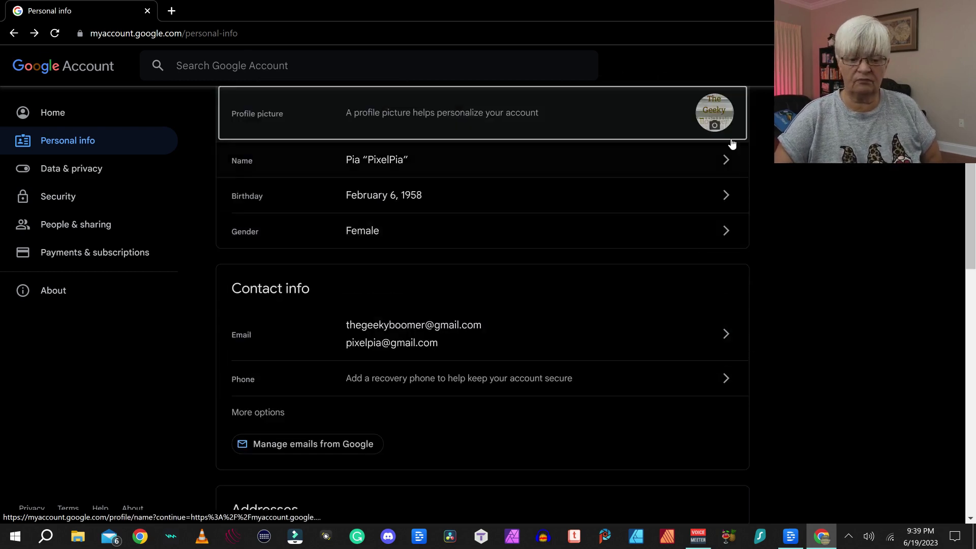
Step: Look over the Birthday settings and return to Personal info
{"action": "left_click", "coordinate": [717, 206]}
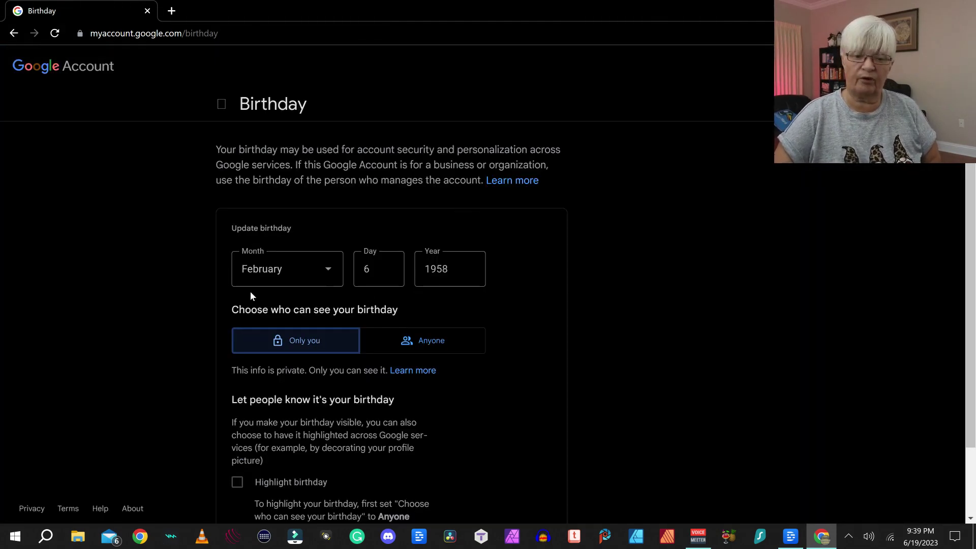
{"action": "scroll", "coordinate": [285, 315], "scroll_direction": "down", "scroll_amount": 2}
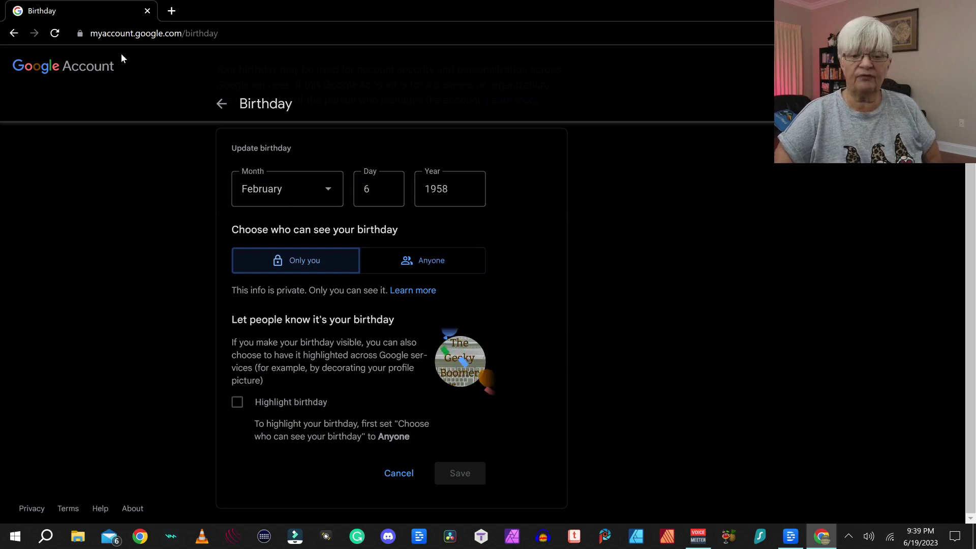
{"action": "left_click", "coordinate": [14, 33]}
{"action": "scroll", "coordinate": [543, 205], "scroll_direction": "up", "scroll_amount": 3}
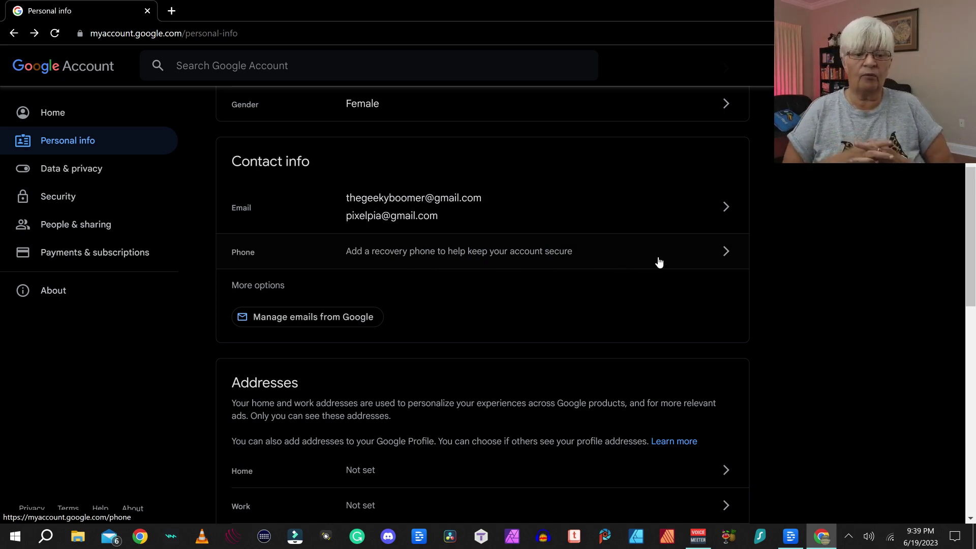
{"action": "scroll", "coordinate": [672, 218], "scroll_direction": "down", "scroll_amount": 5}
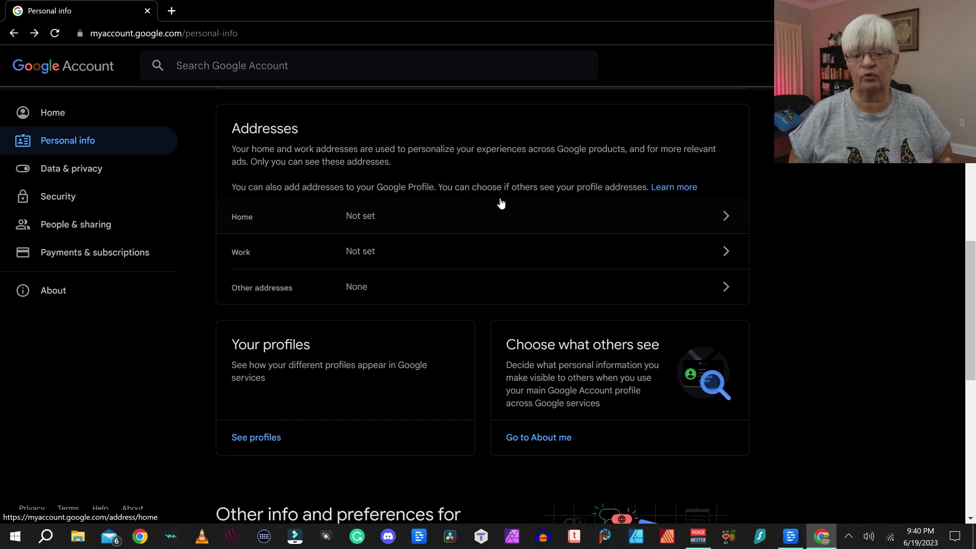
{"action": "left_click", "coordinate": [682, 281]}
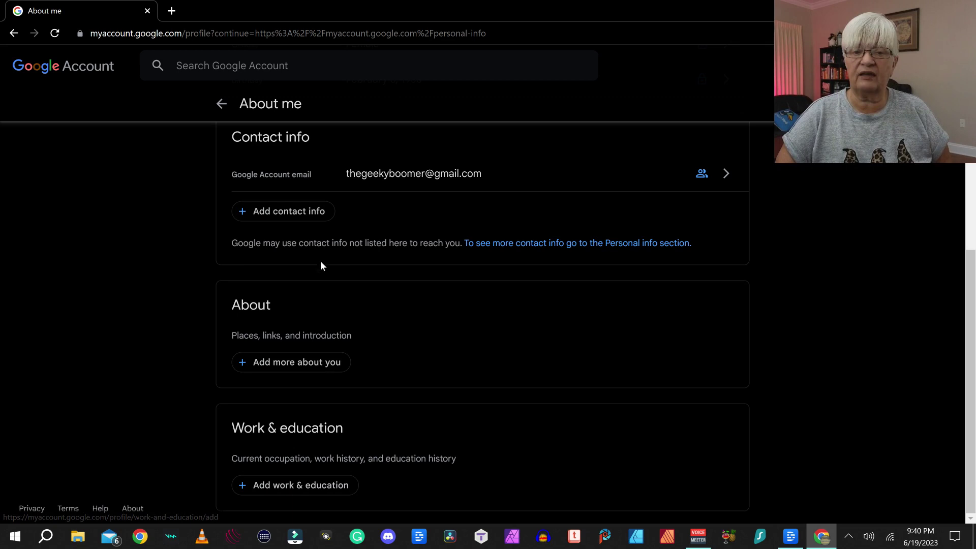
{"action": "left_click", "coordinate": [220, 105]}
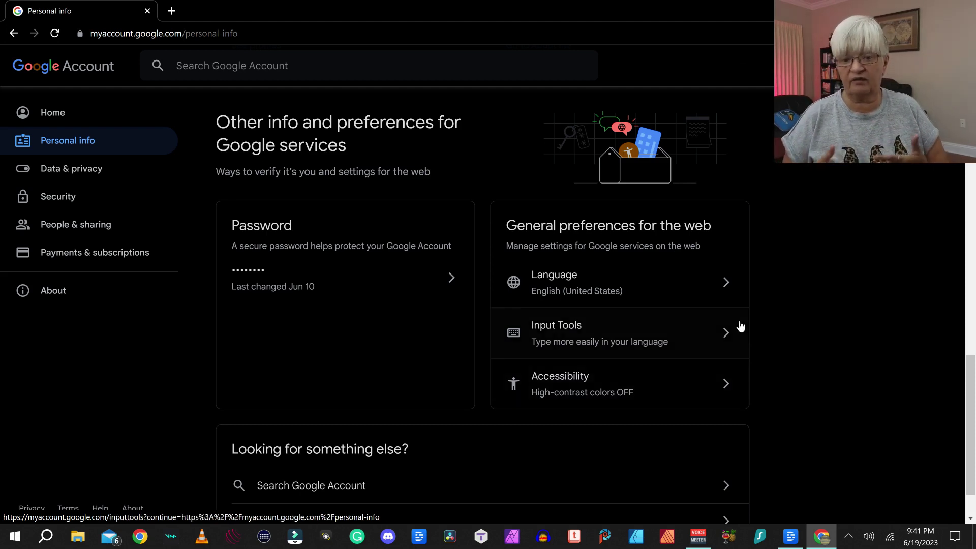
{"action": "scroll", "coordinate": [787, 285], "scroll_direction": "down", "scroll_amount": 1}
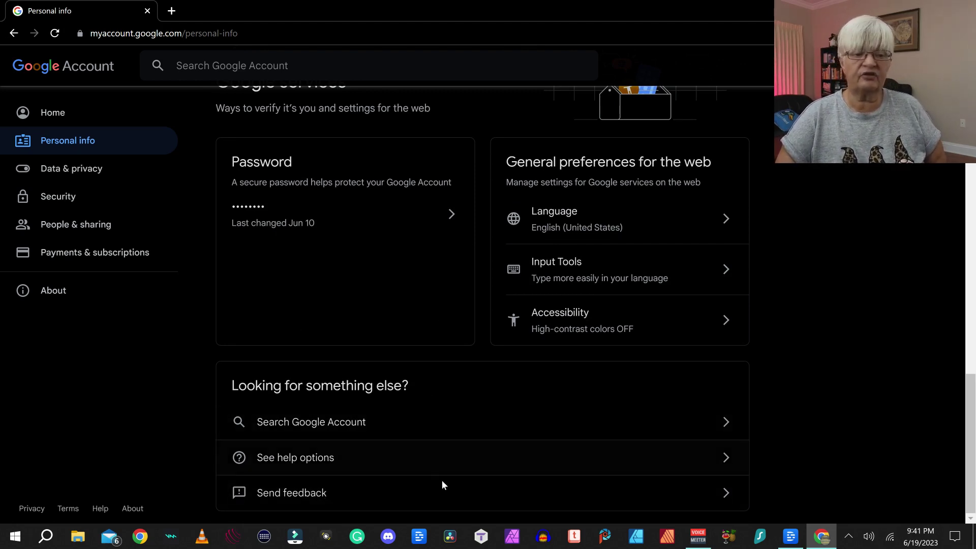
Step: Open the Data & privacy section and scroll through it
{"action": "left_click", "coordinate": [63, 171]}
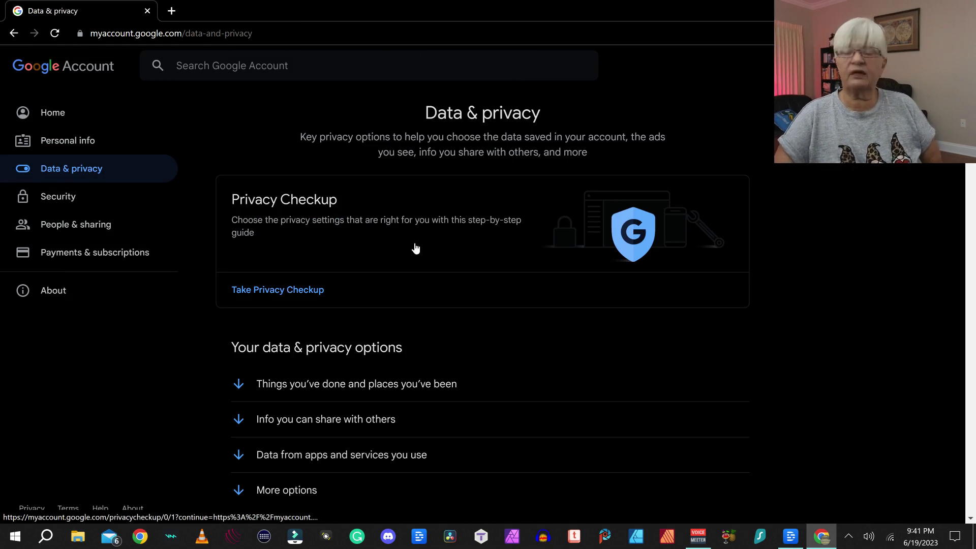
{"action": "scroll", "coordinate": [578, 211], "scroll_direction": "down", "scroll_amount": 2}
{"action": "scroll", "coordinate": [581, 198], "scroll_direction": "down", "scroll_amount": 1}
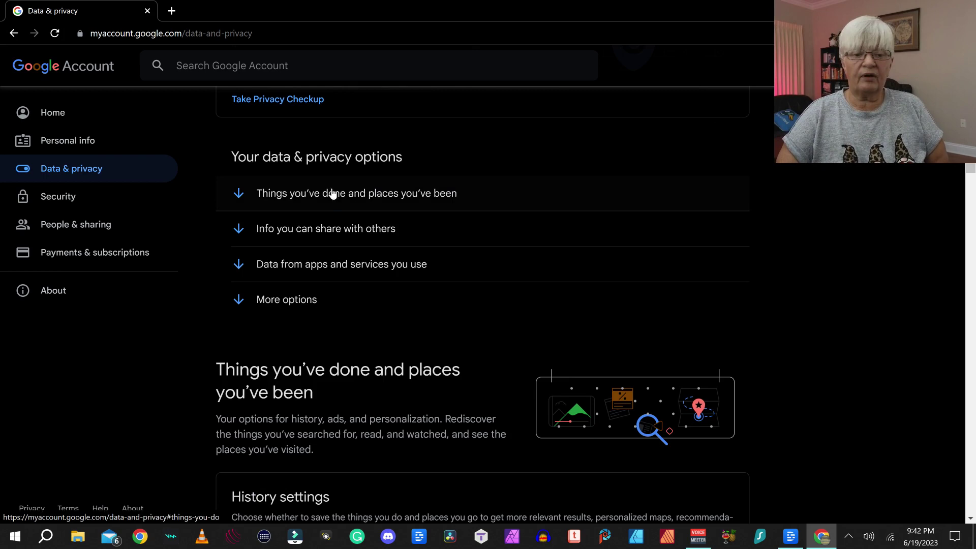
Step: Review the Things you've done and places you've been history and ad settings
{"action": "left_click", "coordinate": [408, 199]}
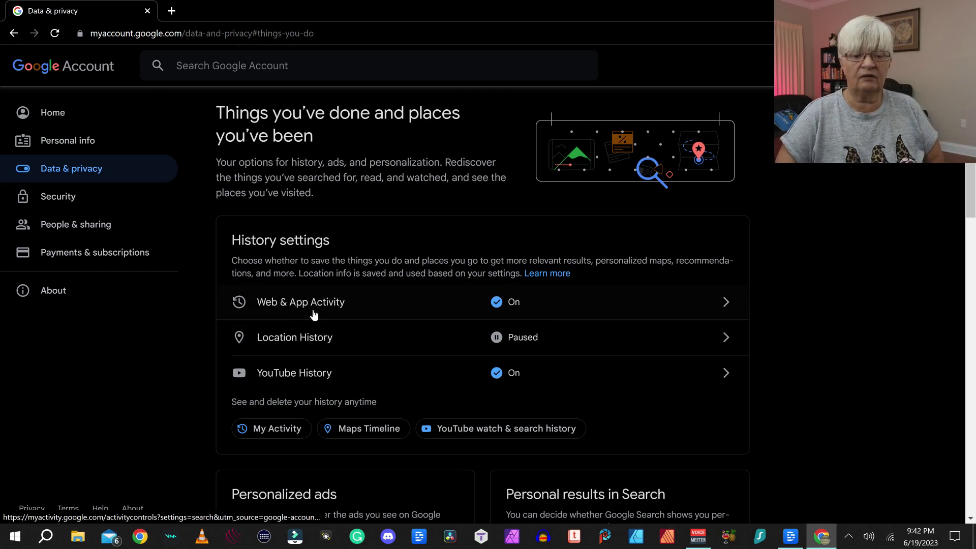
{"action": "scroll", "coordinate": [397, 203], "scroll_direction": "down", "scroll_amount": 2}
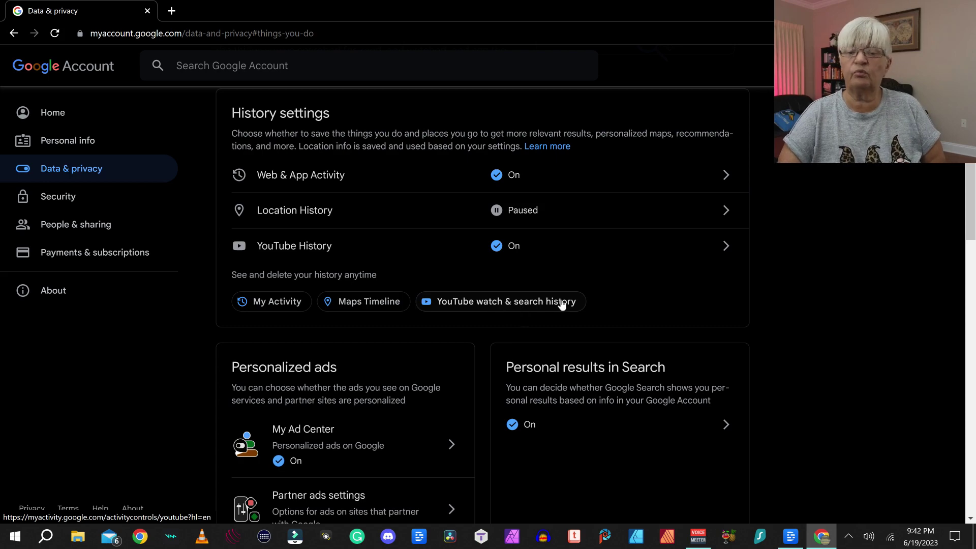
{"action": "scroll", "coordinate": [573, 255], "scroll_direction": "down", "scroll_amount": 5}
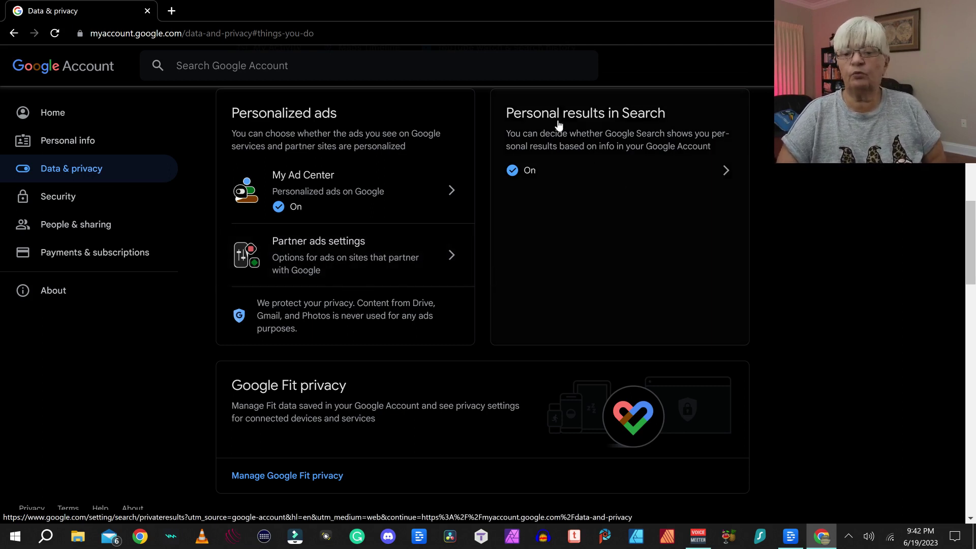
{"action": "scroll", "coordinate": [614, 146], "scroll_direction": "down", "scroll_amount": 3}
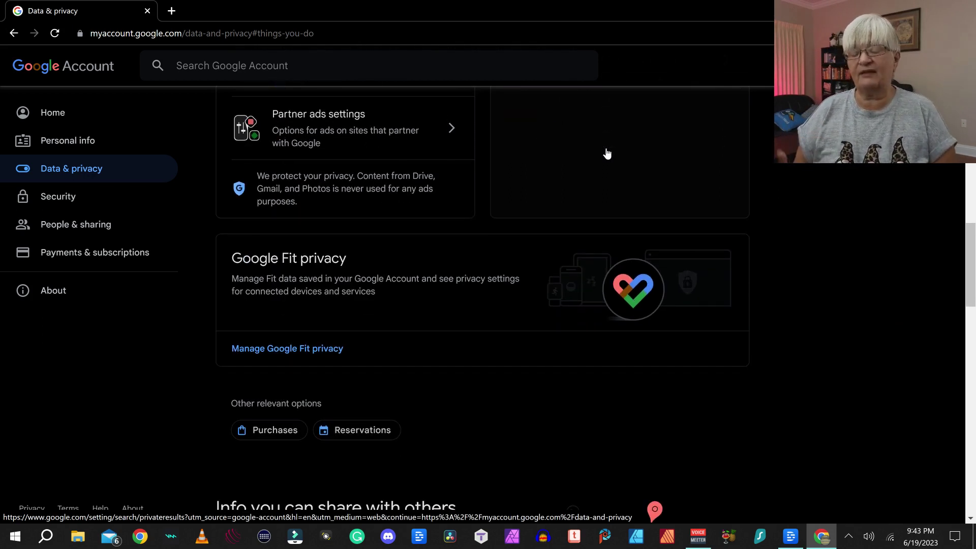
{"action": "scroll", "coordinate": [631, 193], "scroll_direction": "down", "scroll_amount": 1}
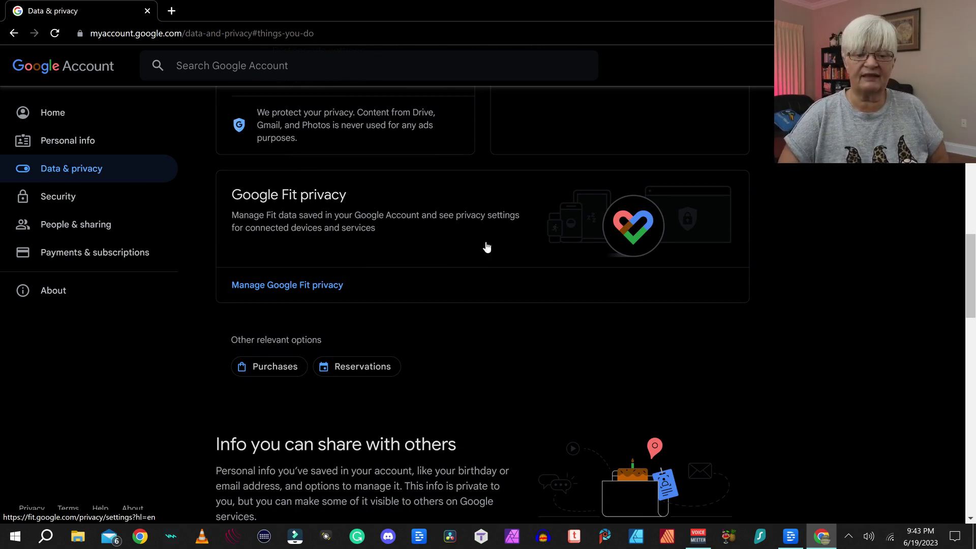
{"action": "scroll", "coordinate": [581, 192], "scroll_direction": "down", "scroll_amount": 3}
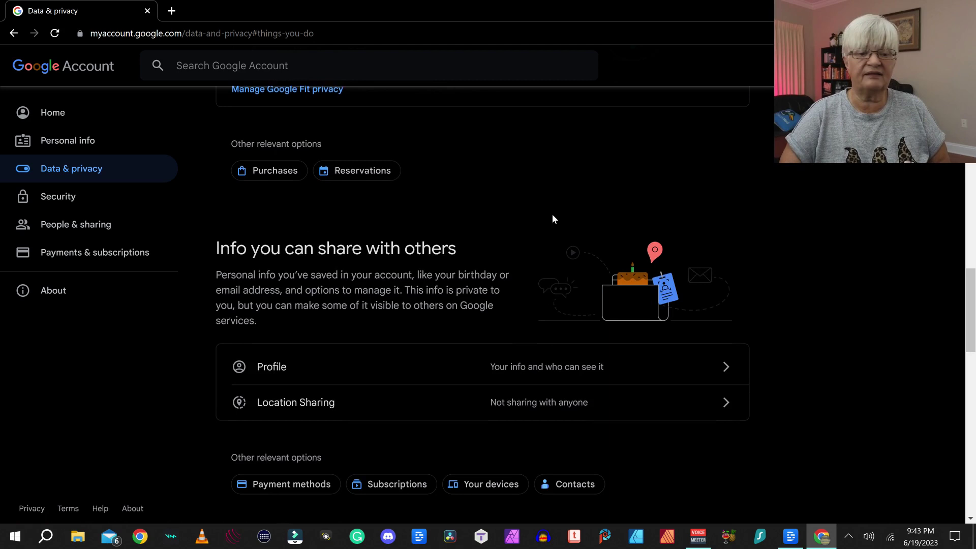
{"action": "scroll", "coordinate": [552, 213], "scroll_direction": "down", "scroll_amount": 1}
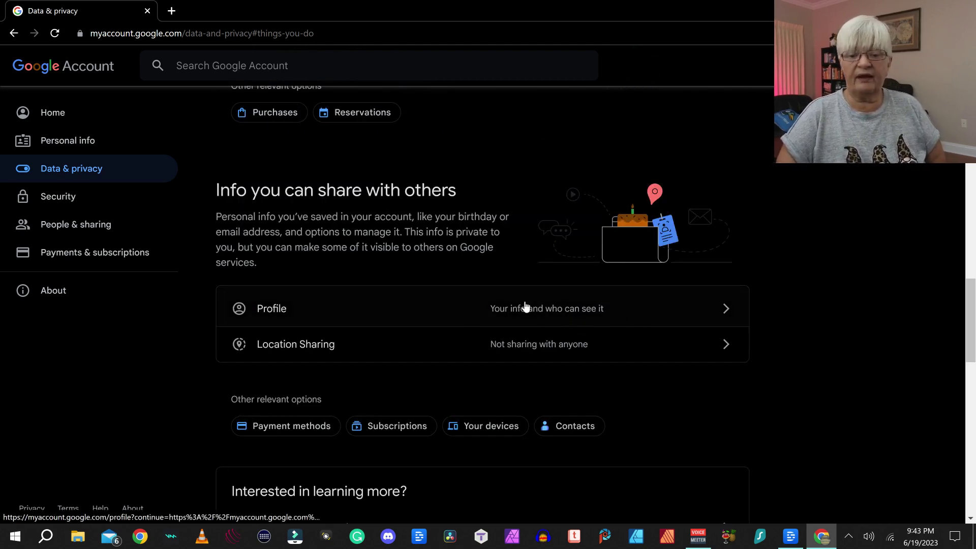
Step: View the About me profile page showing who can see your info
{"action": "left_click", "coordinate": [719, 309]}
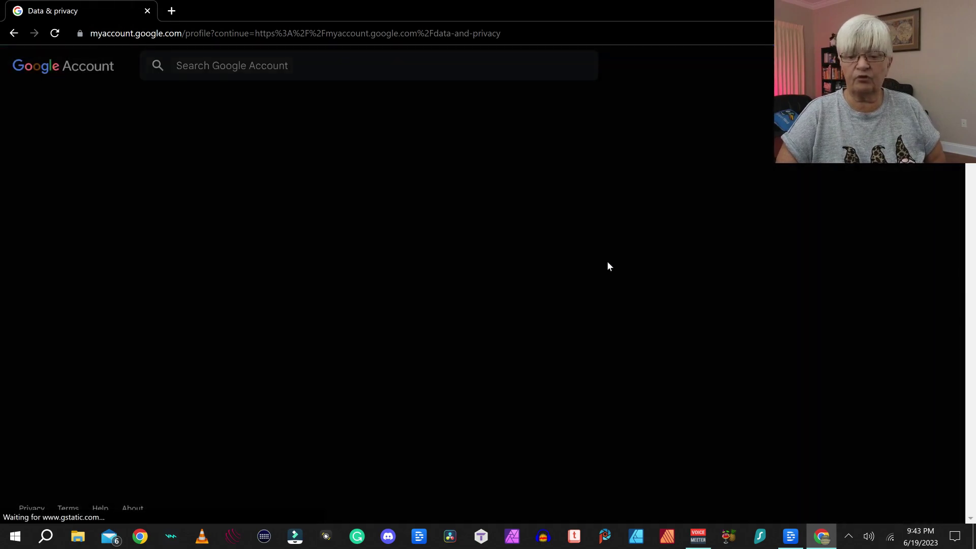
{"action": "scroll", "coordinate": [457, 252], "scroll_direction": "down", "scroll_amount": 7}
{"action": "scroll", "coordinate": [457, 252], "scroll_direction": "up", "scroll_amount": 7}
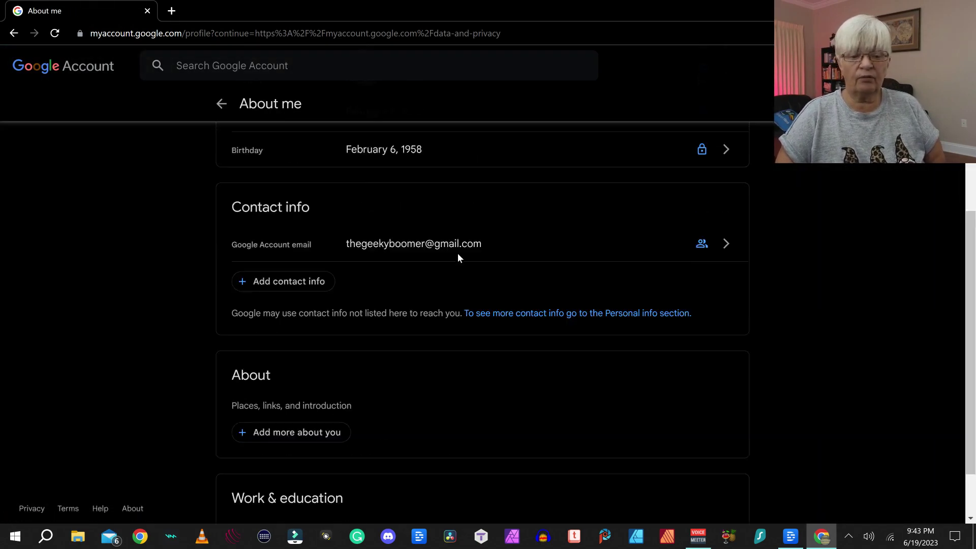
Step: Return to Data & privacy and scroll down to Payment methods, Subscriptions, Your devices and Contacts
{"action": "left_click", "coordinate": [221, 104]}
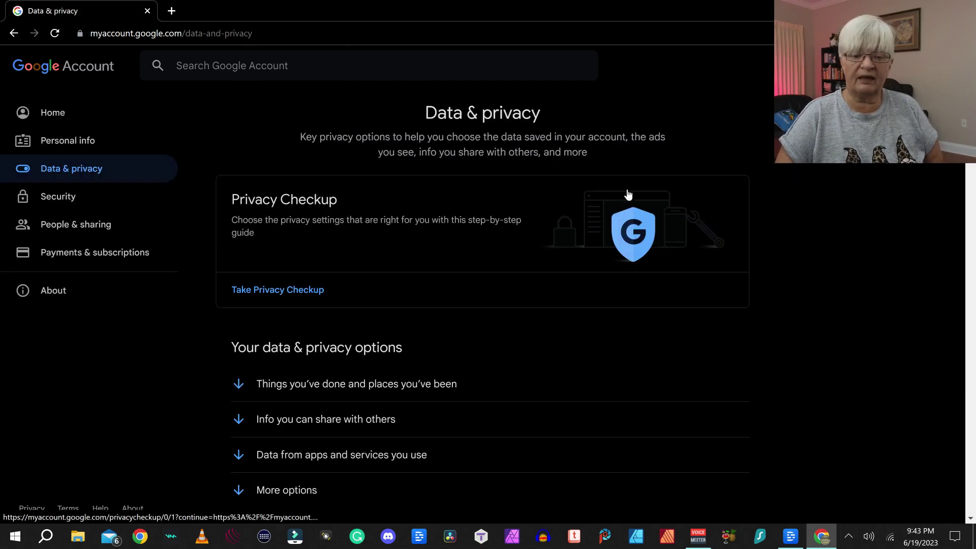
{"action": "scroll", "coordinate": [627, 195], "scroll_direction": "down", "scroll_amount": 10}
{"action": "scroll", "coordinate": [656, 270], "scroll_direction": "down", "scroll_amount": 3}
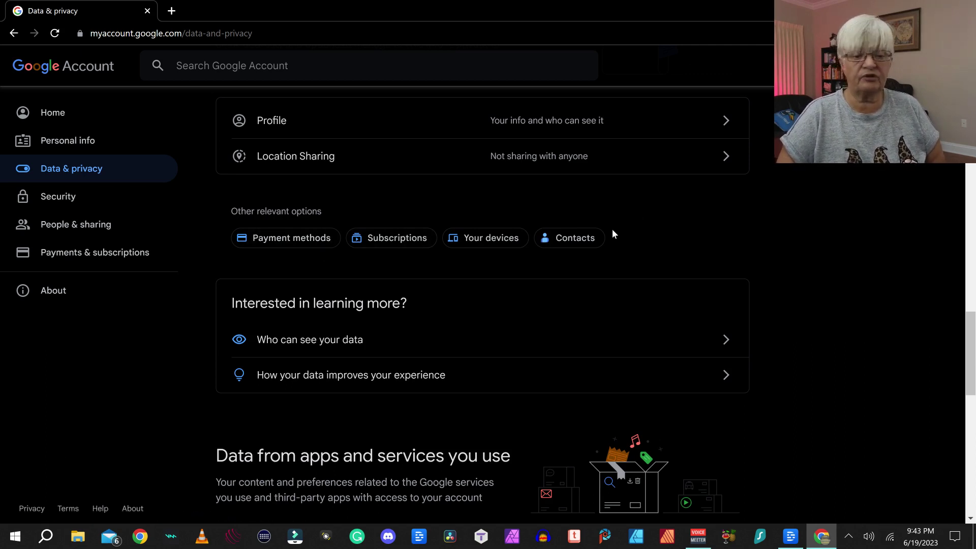
{"action": "scroll", "coordinate": [613, 233], "scroll_direction": "down", "scroll_amount": 1}
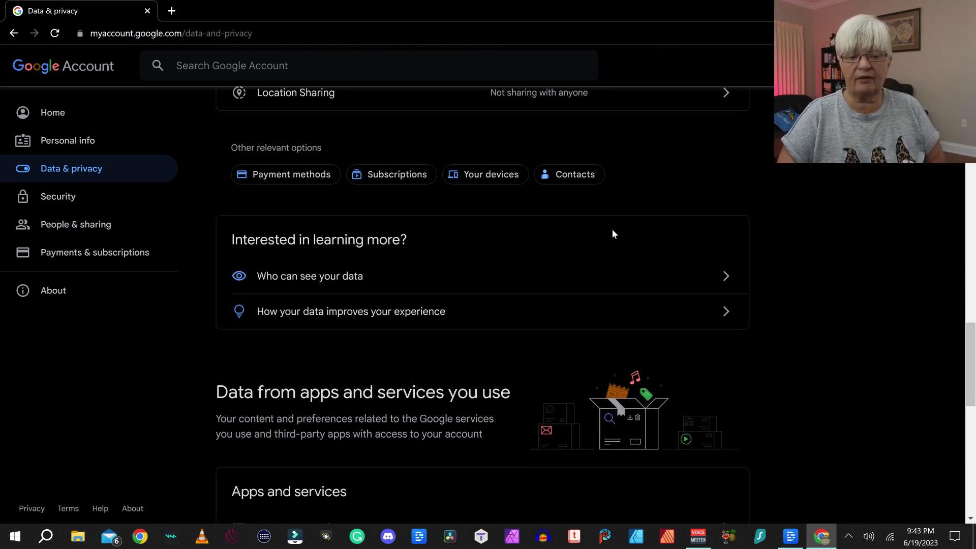
Step: Under Security, open Passkeys, verify with the existing passkey, and remove it
{"action": "left_click", "coordinate": [45, 196]}
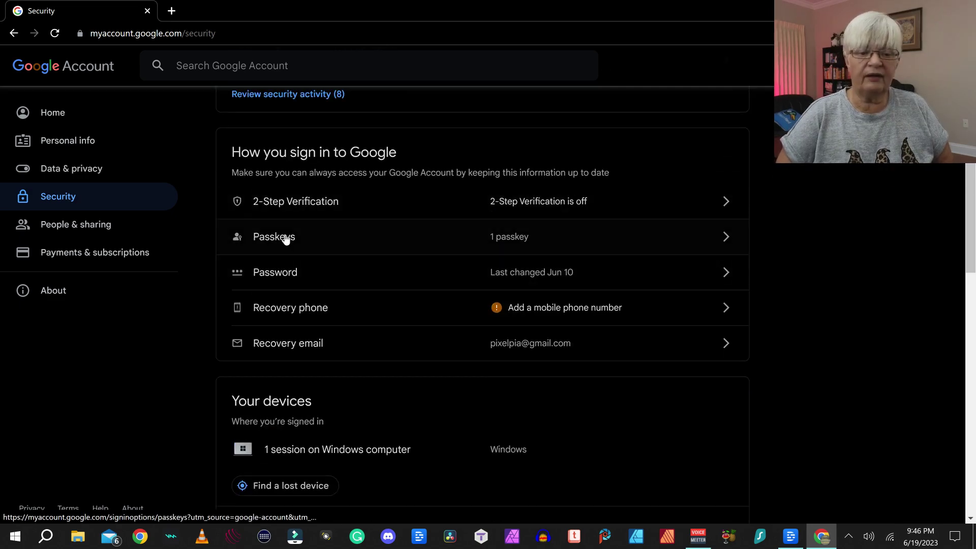
{"action": "left_click", "coordinate": [285, 239]}
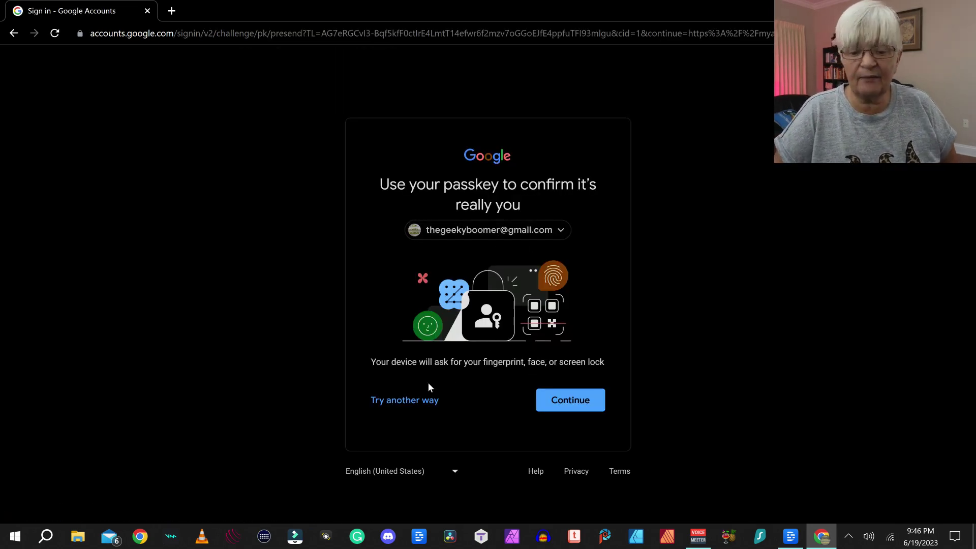
{"action": "left_click", "coordinate": [571, 401]}
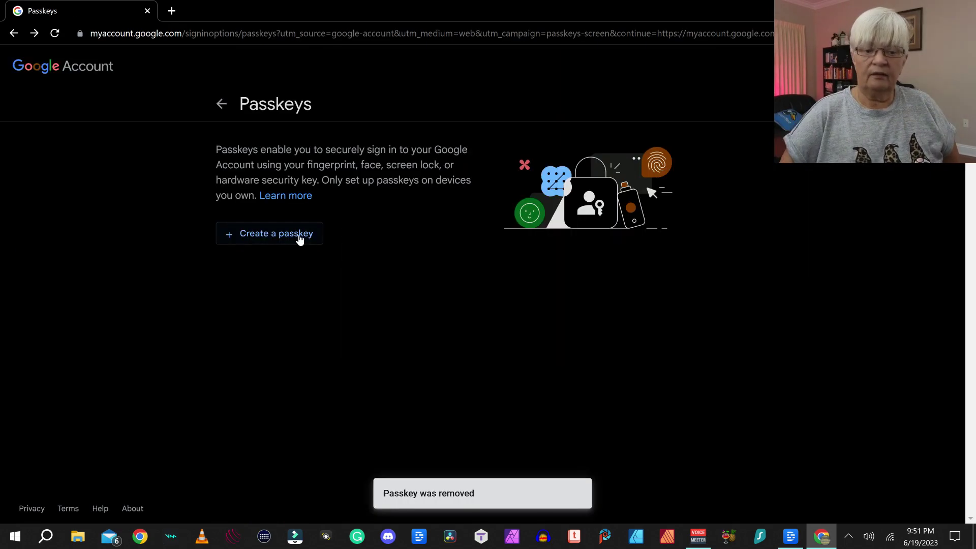
Step: Start creating a passkey on this computer and enter the Windows Hello PIN
{"action": "left_click", "coordinate": [292, 234]}
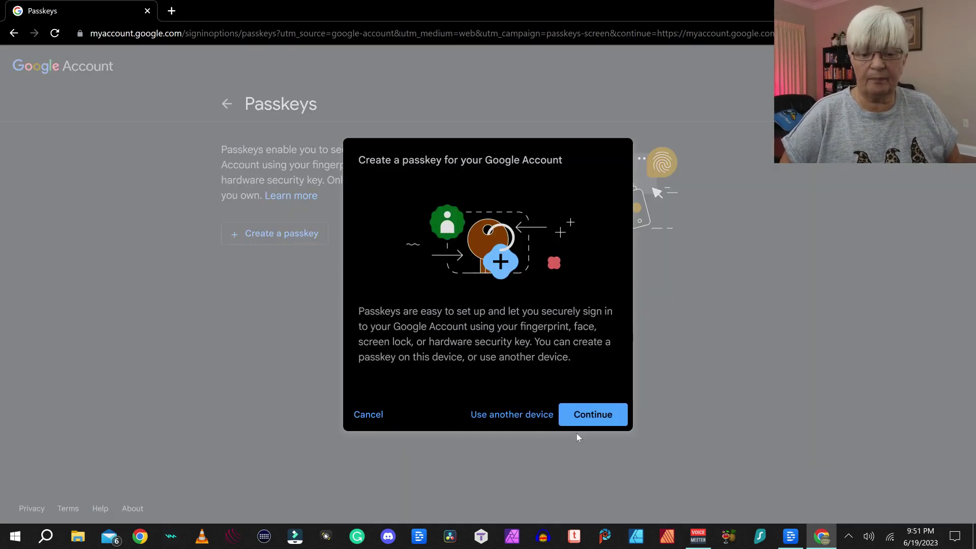
{"action": "left_click", "coordinate": [593, 414]}
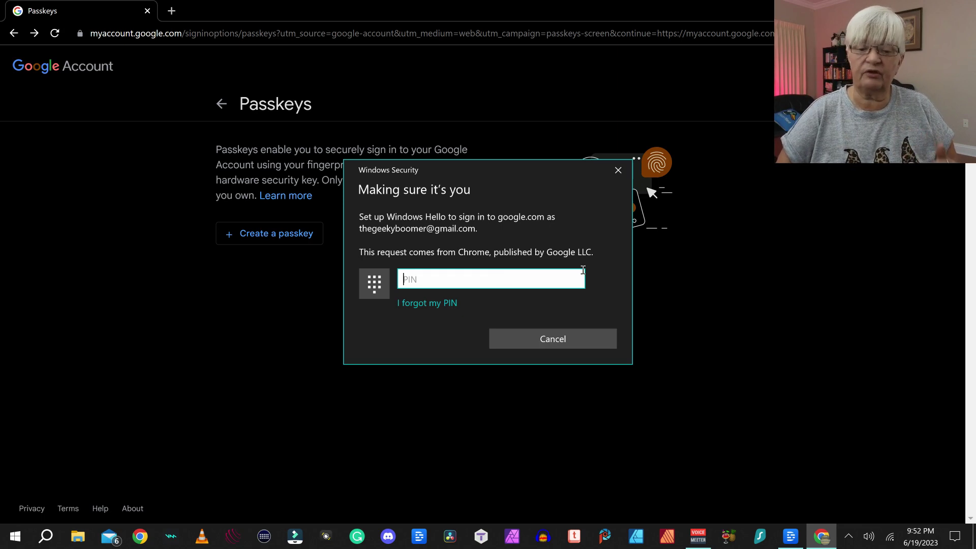
{"action": "type", "text": "****"}
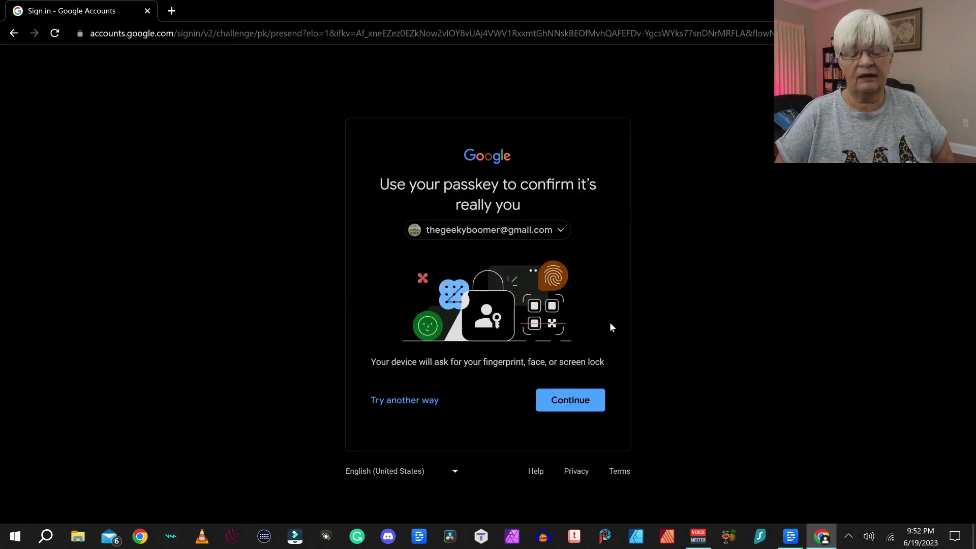
Step: Confirm the new Windows Hello passkey with the PIN, then start and cancel a second passkey
{"action": "left_click", "coordinate": [568, 407]}
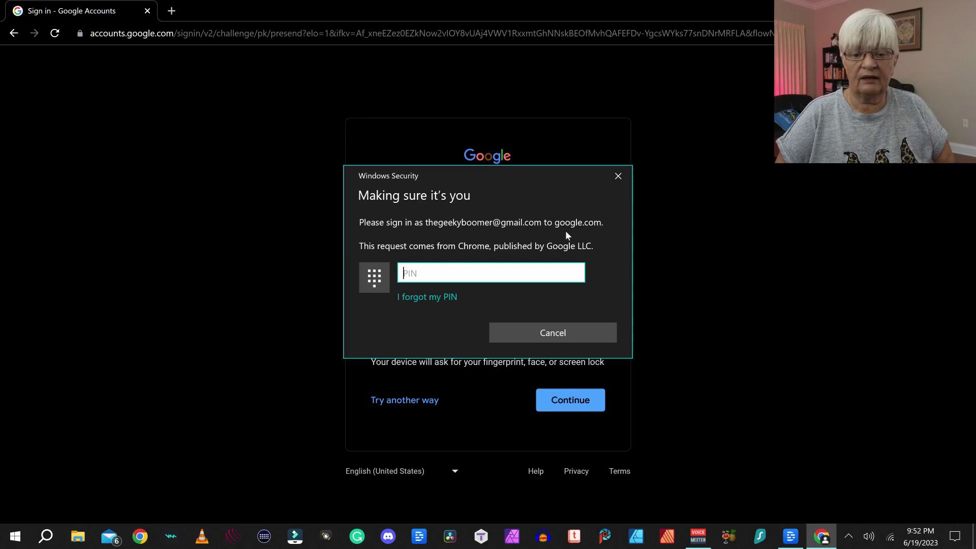
{"action": "type", "text": "••••"}
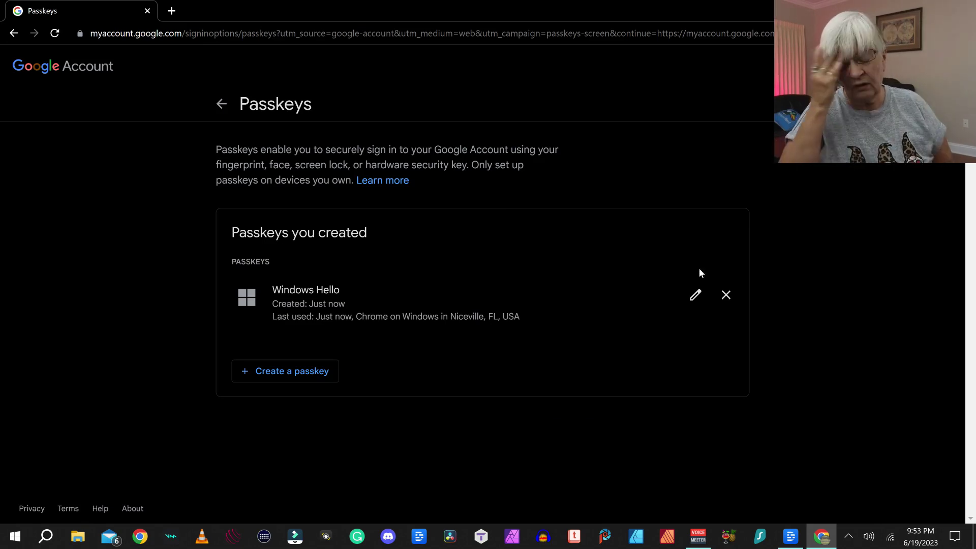
{"action": "left_click", "coordinate": [312, 371]}
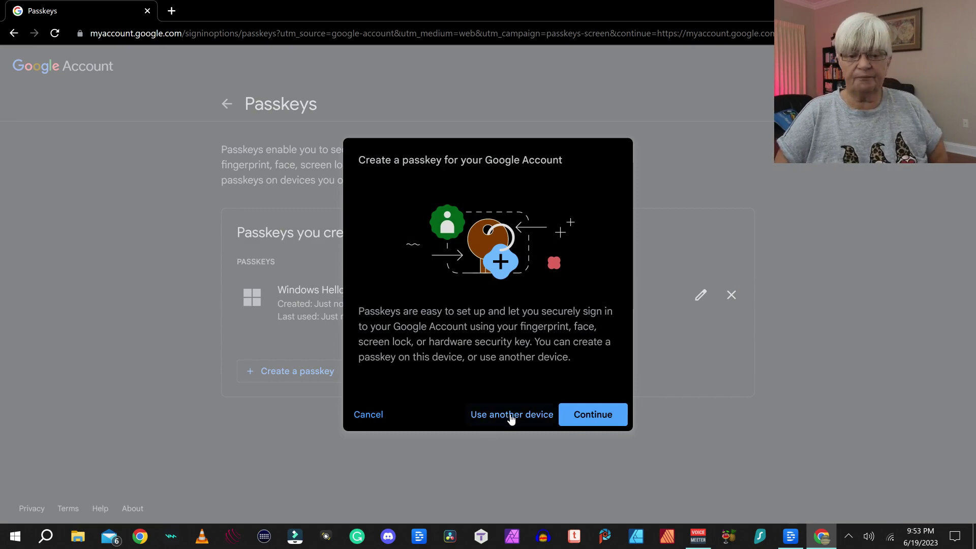
{"action": "left_click", "coordinate": [511, 414]}
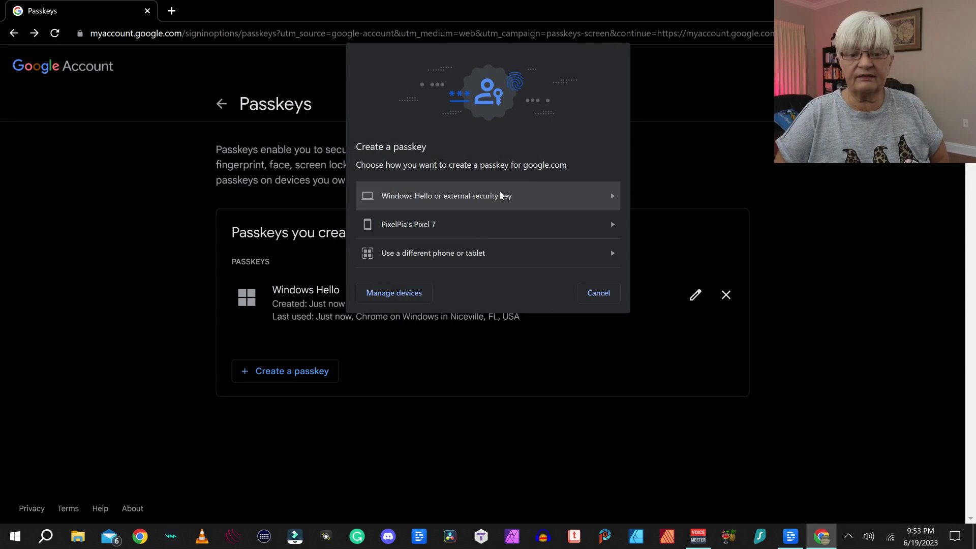
{"action": "left_click", "coordinate": [608, 197]}
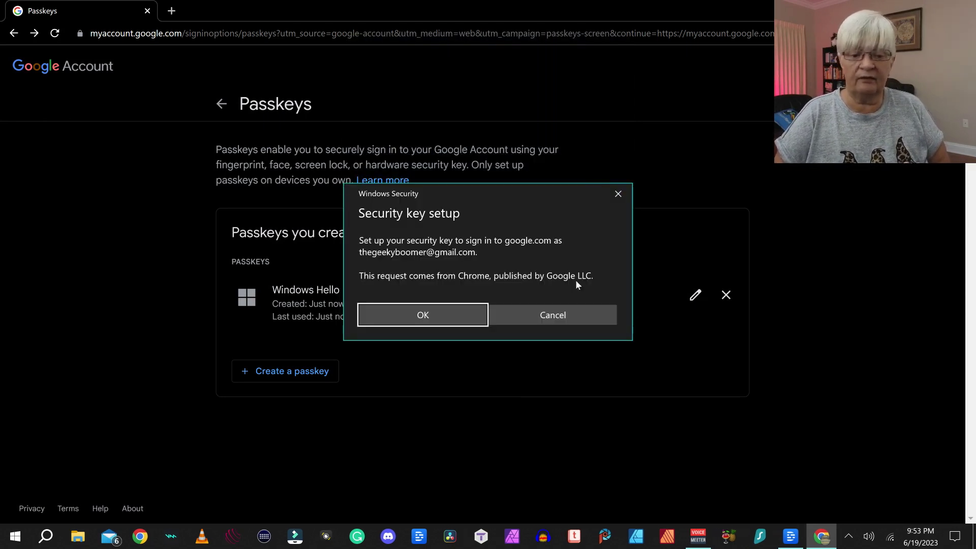
{"action": "left_click", "coordinate": [544, 314]}
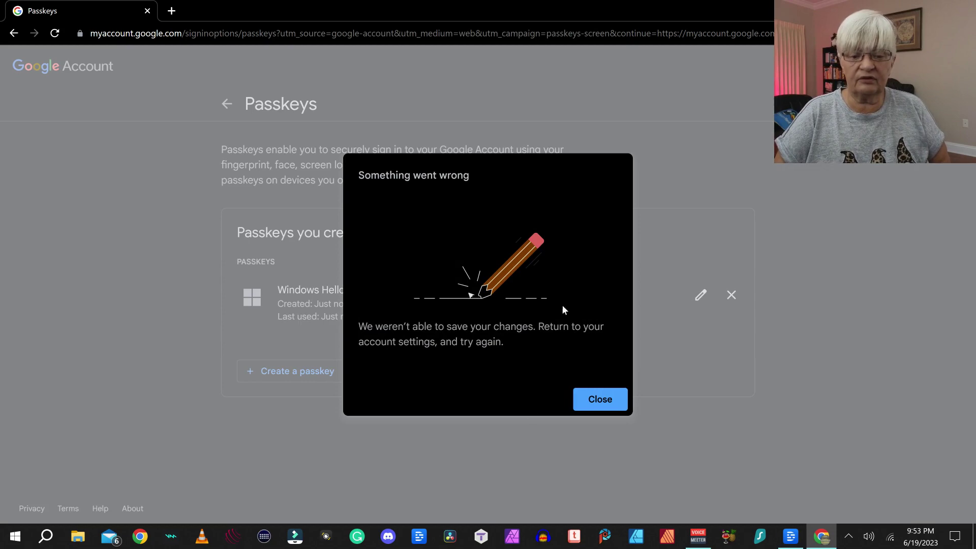
{"action": "left_click", "coordinate": [590, 404]}
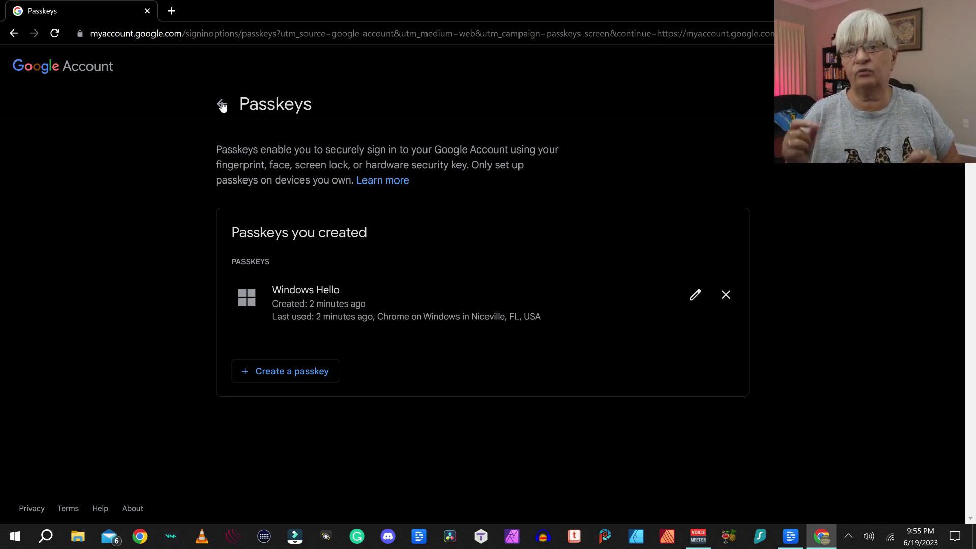
Step: Back on the Security page, check the signed-in Windows device session
{"action": "left_click", "coordinate": [222, 105]}
{"action": "scroll", "coordinate": [693, 152], "scroll_direction": "up", "scroll_amount": 4}
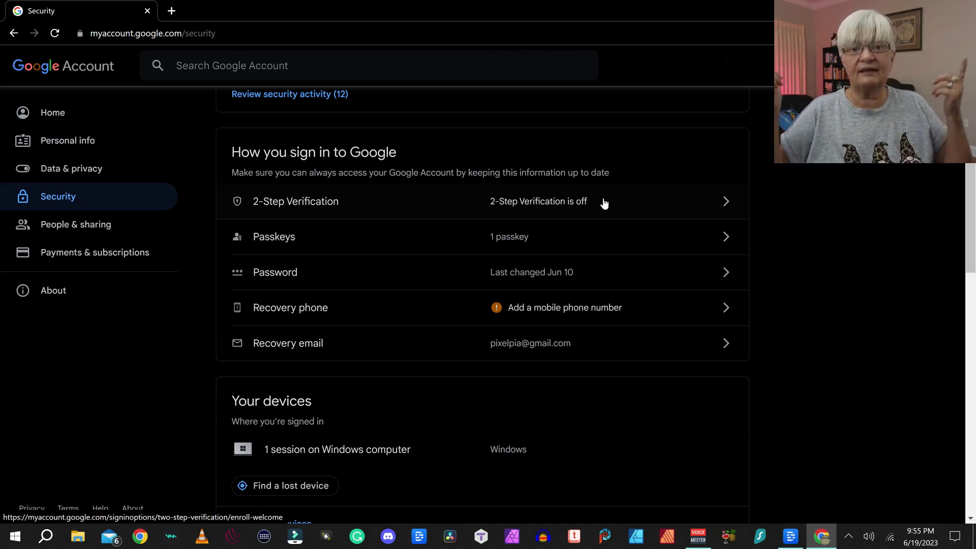
{"action": "scroll", "coordinate": [620, 209], "scroll_direction": "down", "scroll_amount": 5}
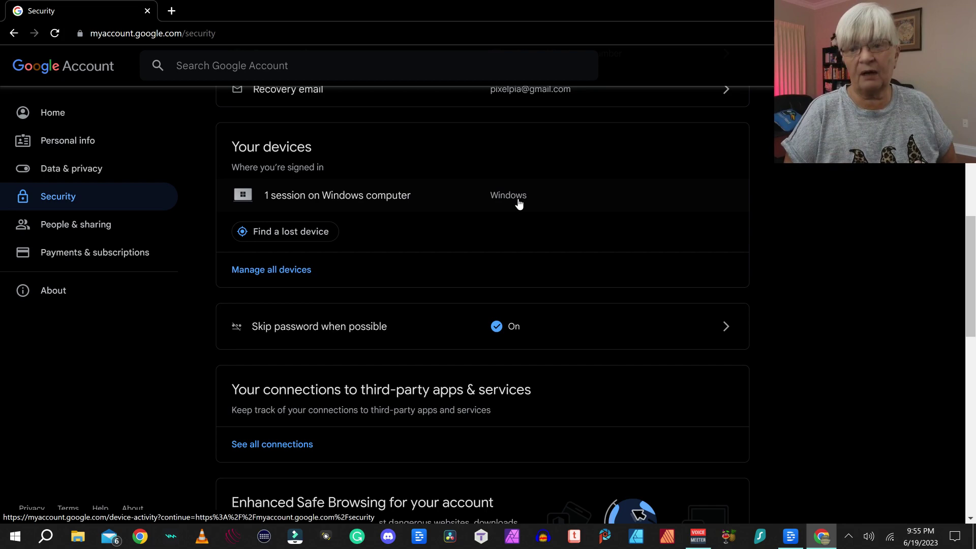
{"action": "left_click", "coordinate": [519, 203]}
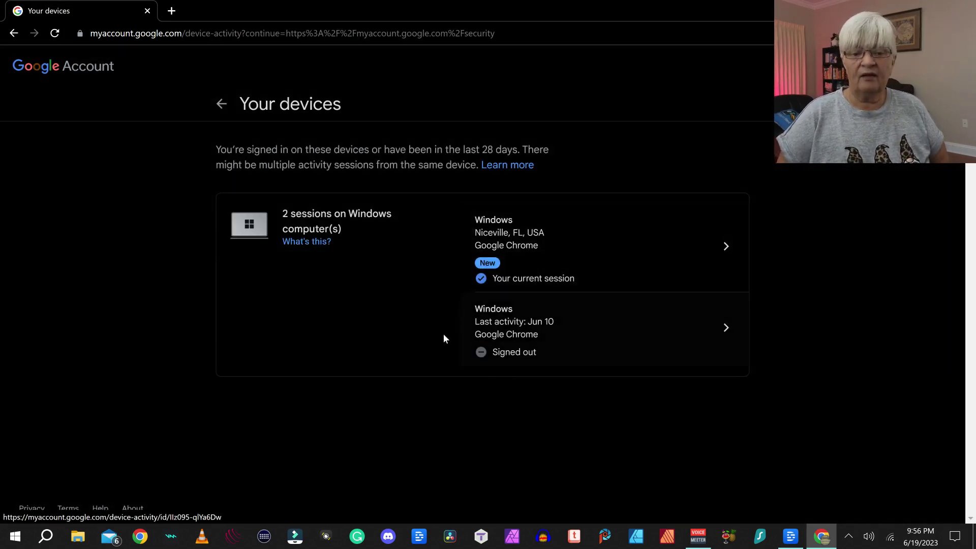
{"action": "left_click", "coordinate": [221, 106]}
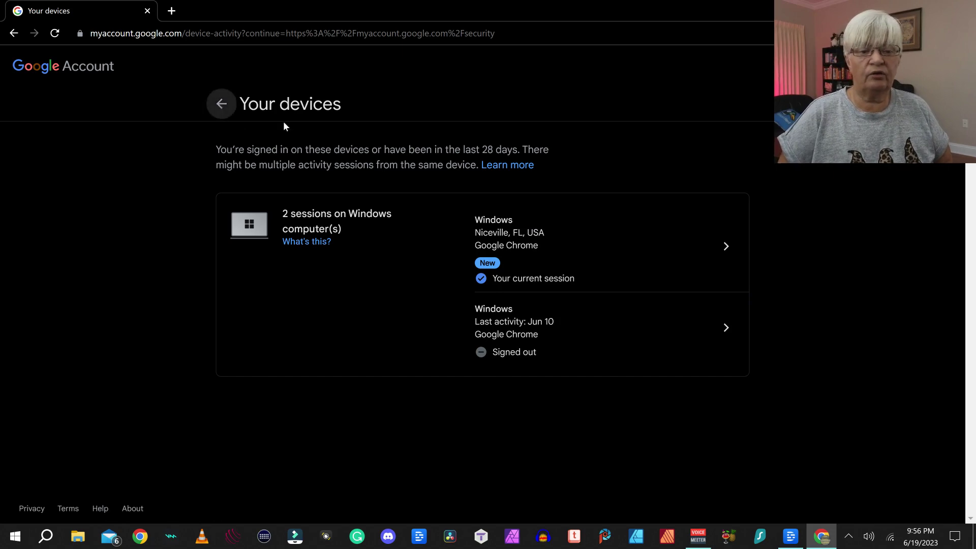
Step: Look at Find a lost device, then scroll through the remaining Security options
{"action": "scroll", "coordinate": [499, 202], "scroll_direction": "down", "scroll_amount": 15}
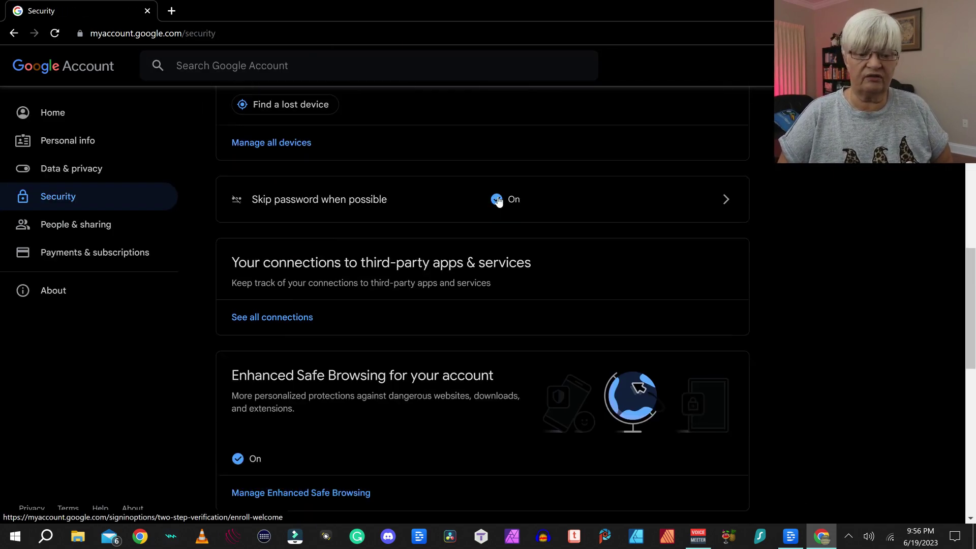
{"action": "left_click", "coordinate": [555, 202]}
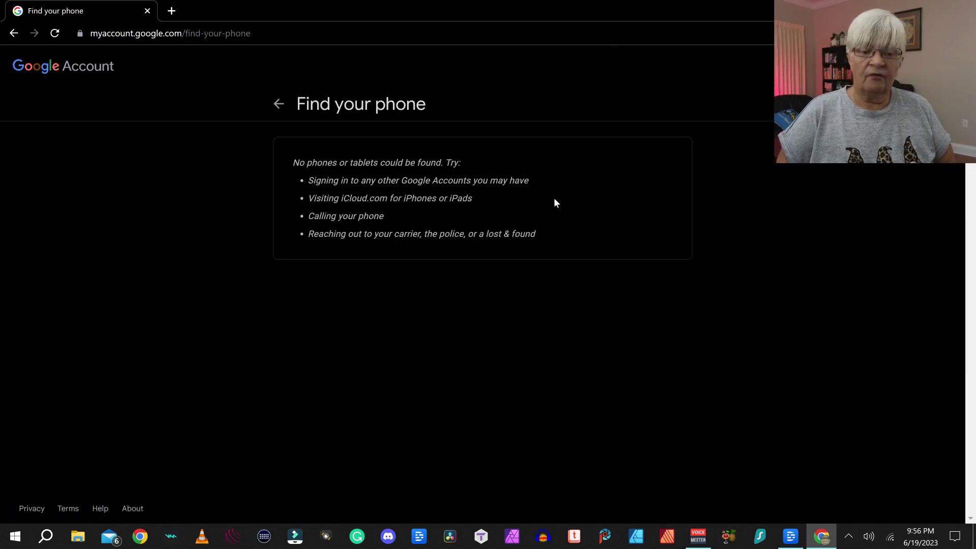
{"action": "left_click", "coordinate": [280, 105]}
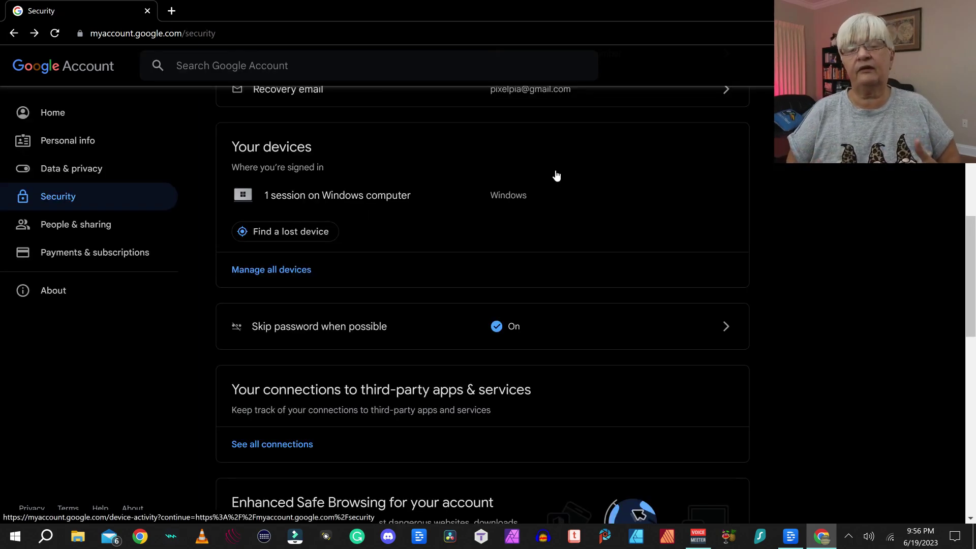
{"action": "scroll", "coordinate": [582, 175], "scroll_direction": "down", "scroll_amount": 3}
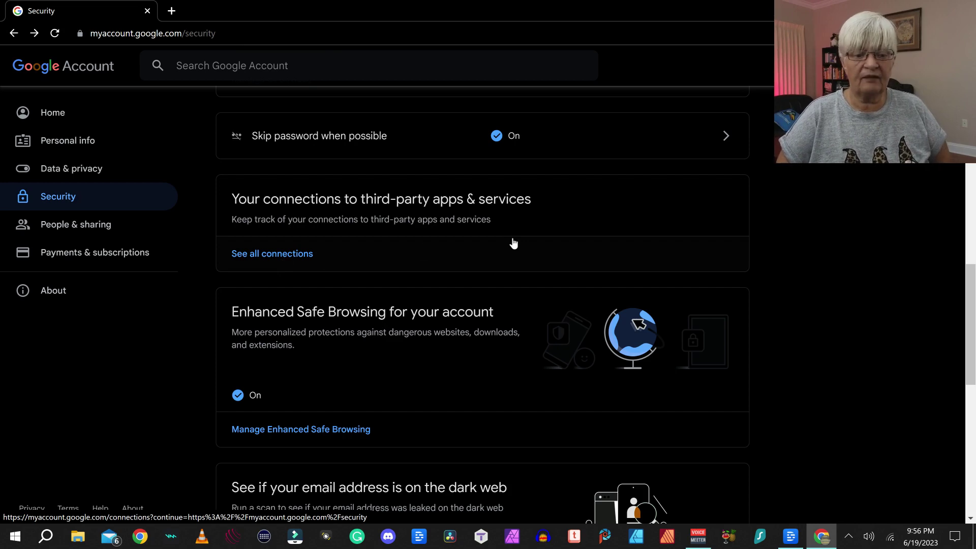
{"action": "scroll", "coordinate": [508, 239], "scroll_direction": "down", "scroll_amount": 3}
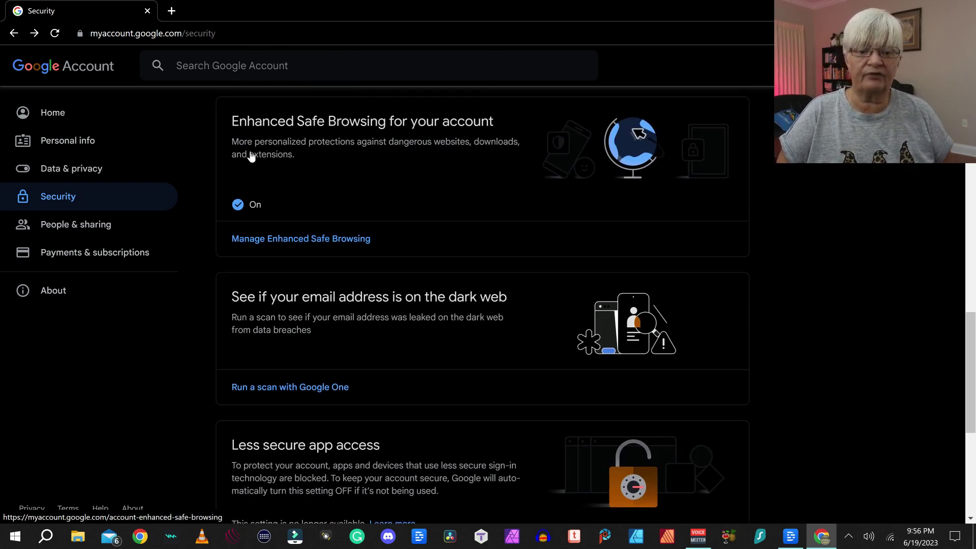
{"action": "scroll", "coordinate": [476, 144], "scroll_direction": "down", "scroll_amount": 3}
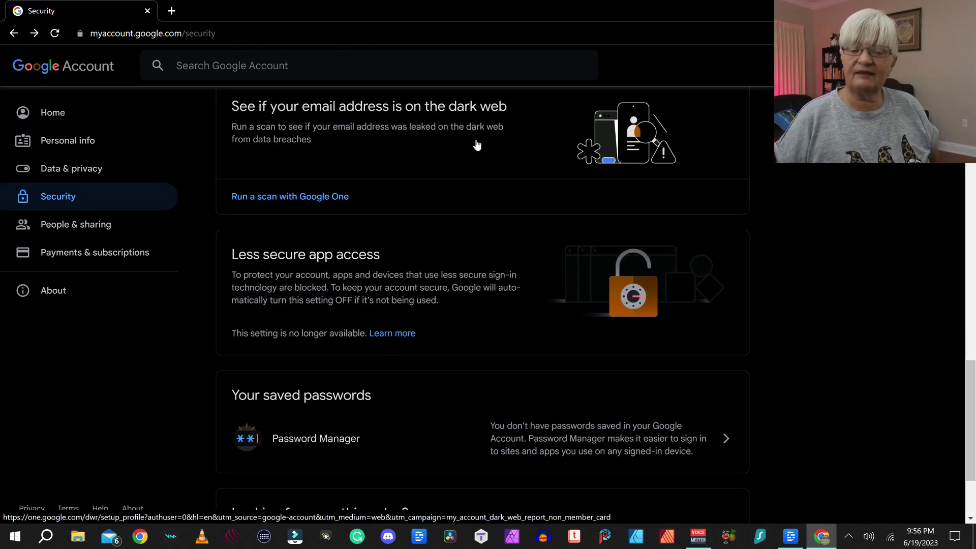
{"action": "scroll", "coordinate": [460, 214], "scroll_direction": "down", "scroll_amount": 2}
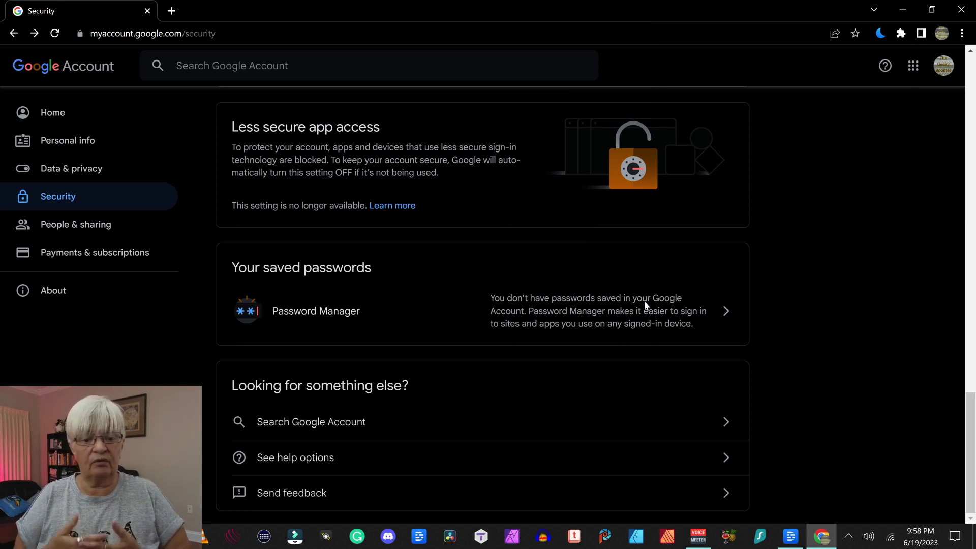
Step: Open Password Manager from the saved passwords section on the Security page
{"action": "left_click", "coordinate": [709, 315]}
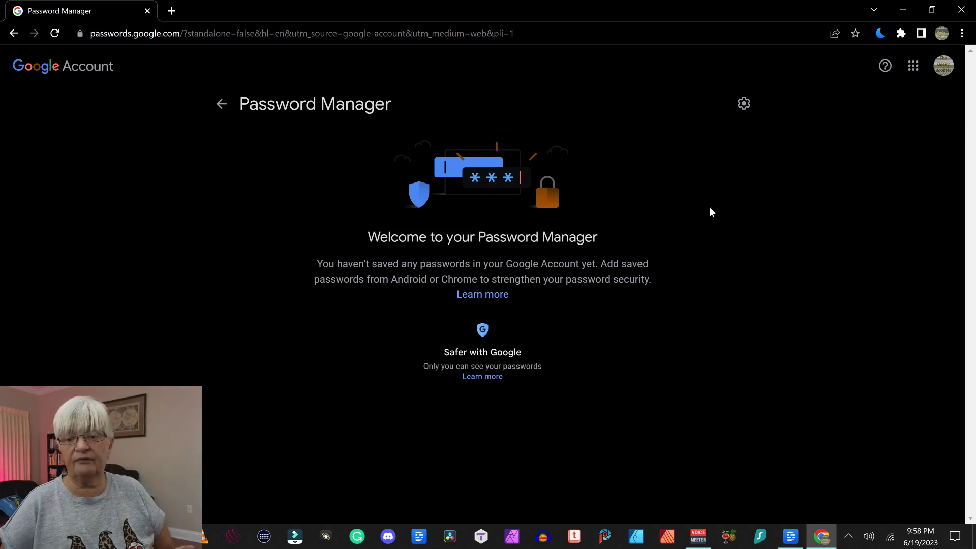
Step: In Password Manager settings, switch Offer to save passwords off and back on
{"action": "left_click", "coordinate": [745, 104]}
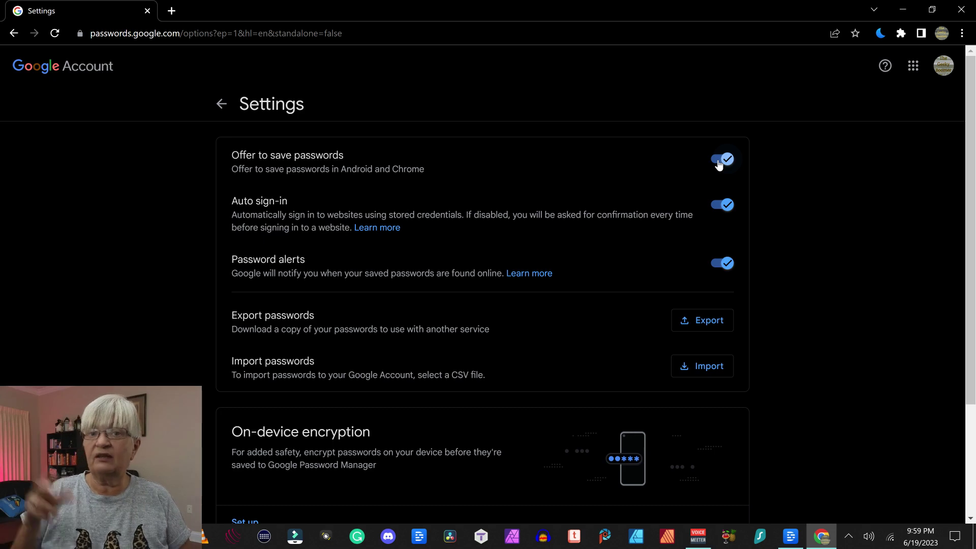
{"action": "left_click", "coordinate": [718, 163]}
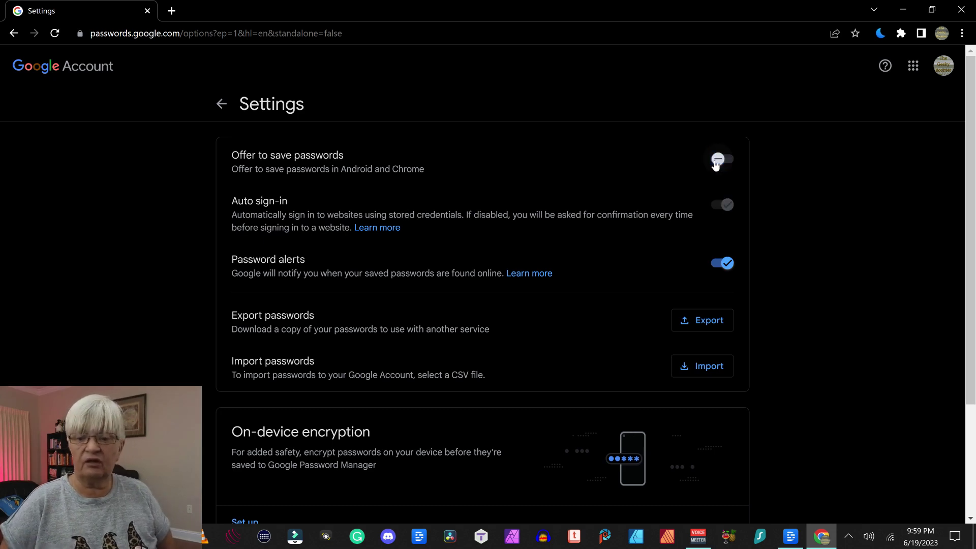
{"action": "left_click", "coordinate": [731, 163]}
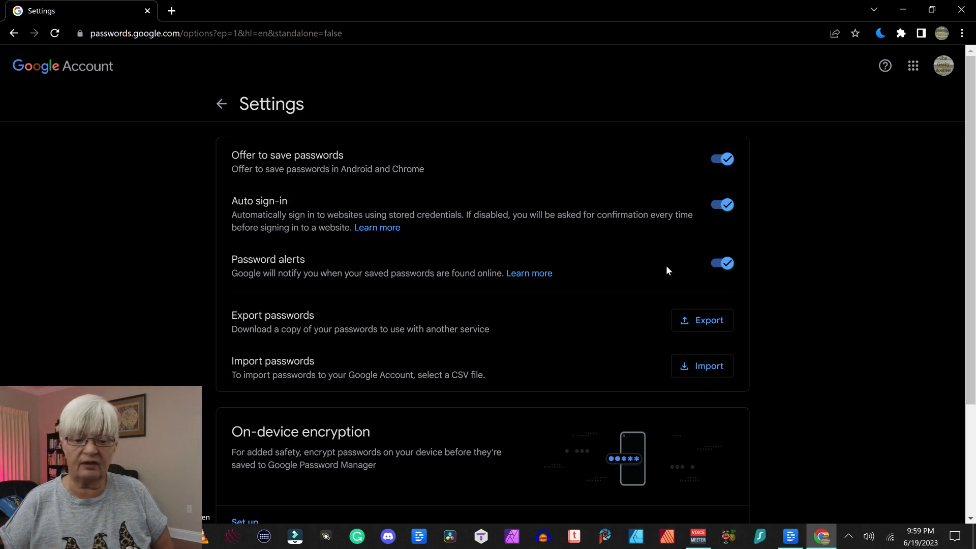
{"action": "scroll", "coordinate": [560, 283], "scroll_direction": "down", "scroll_amount": 3}
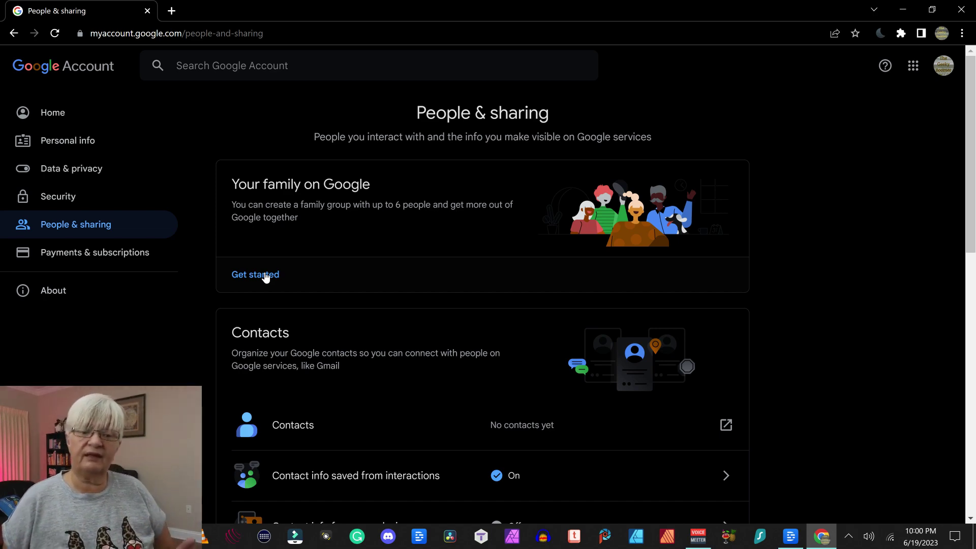
Step: Set up a family group with this account as family manager and pick one member to invite
{"action": "left_click", "coordinate": [265, 275]}
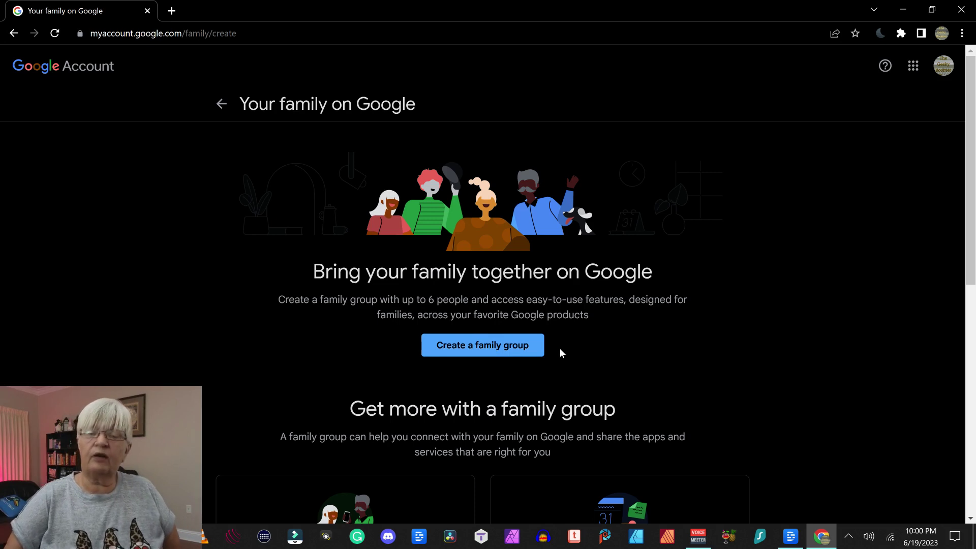
{"action": "left_click", "coordinate": [520, 345]}
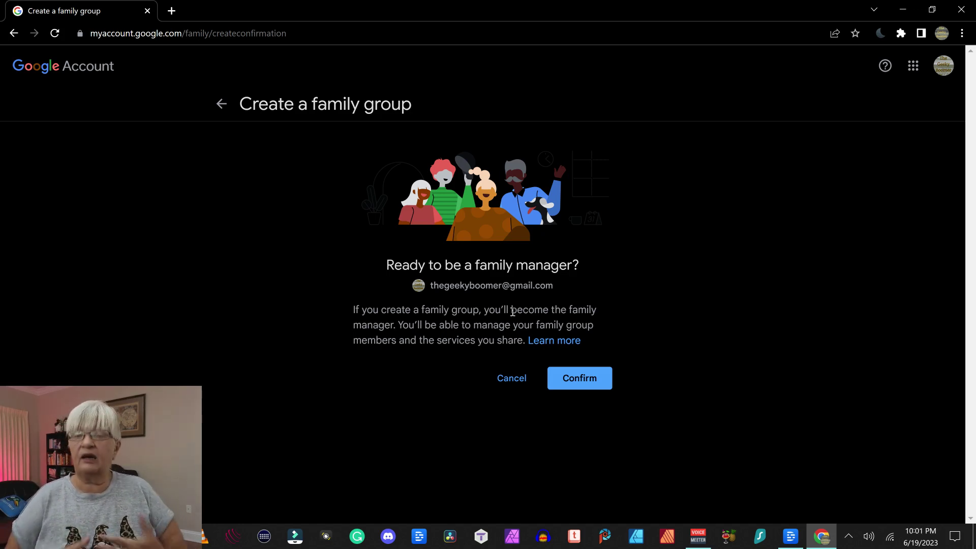
{"action": "left_click", "coordinate": [580, 379]}
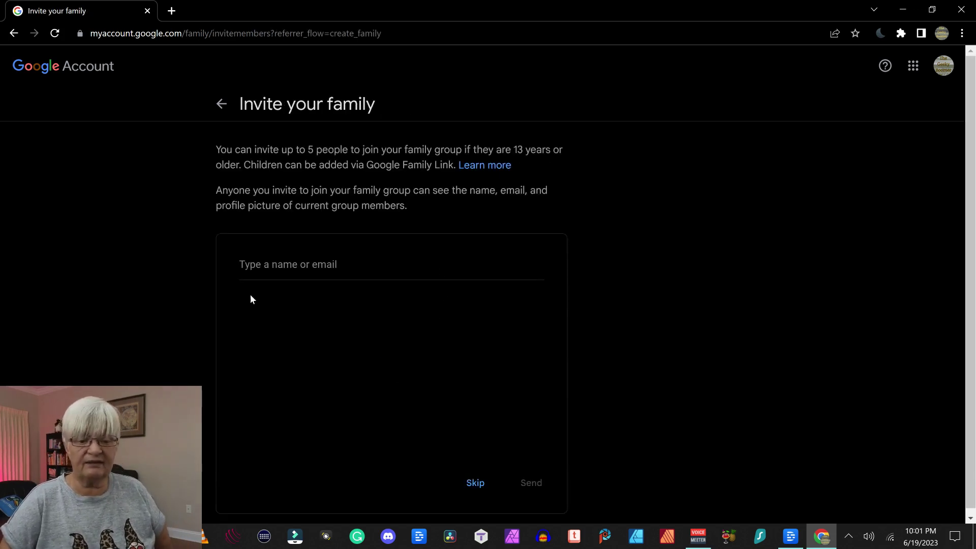
{"action": "left_click", "coordinate": [279, 263]}
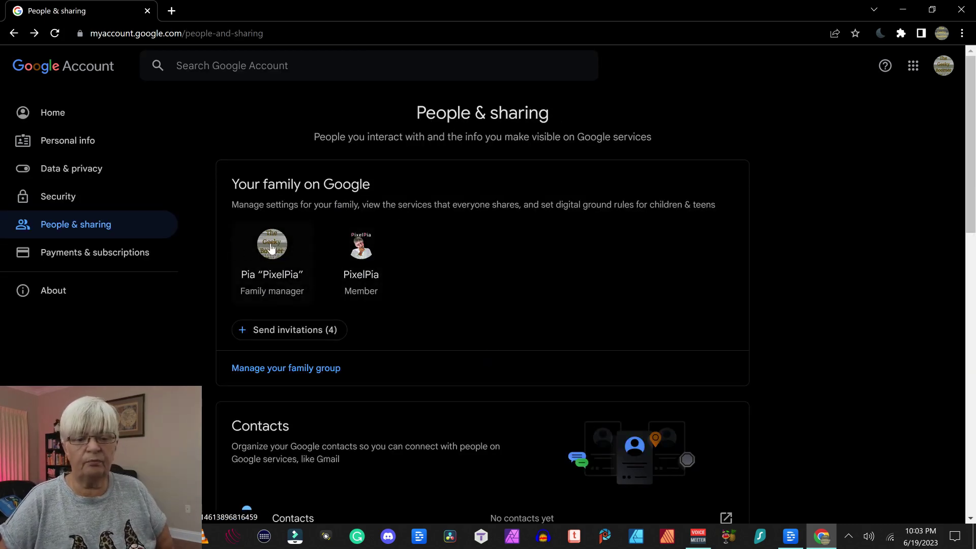
{"action": "scroll", "coordinate": [538, 227], "scroll_direction": "down", "scroll_amount": 5}
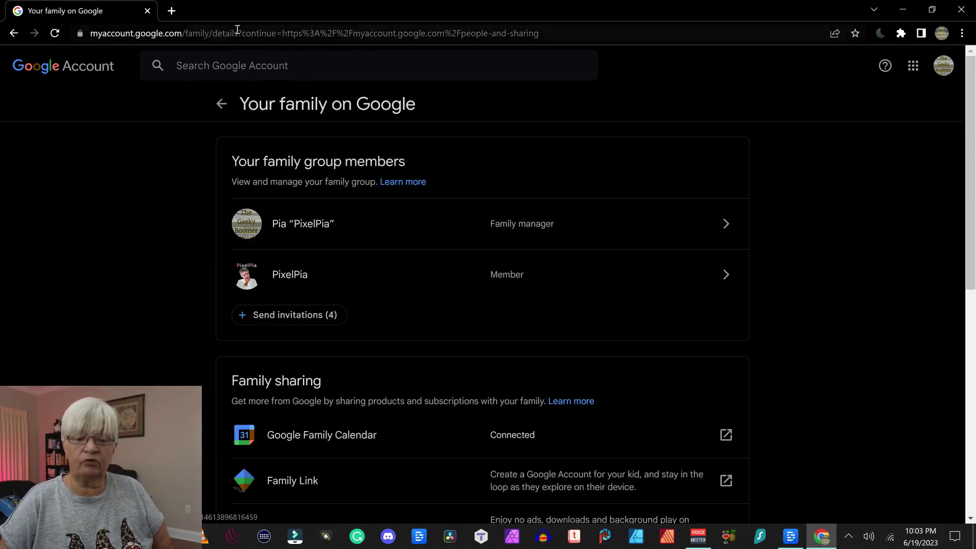
{"action": "left_click", "coordinate": [221, 105]}
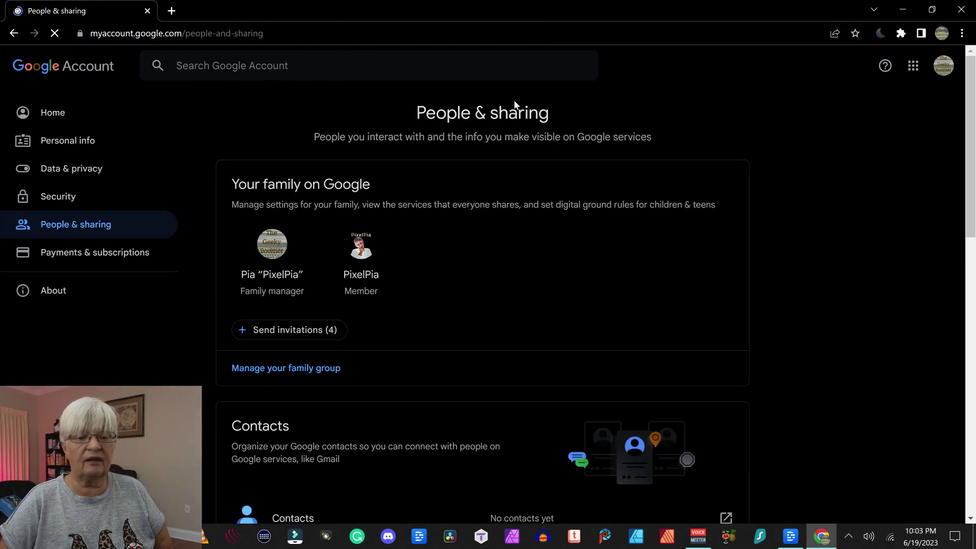
{"action": "scroll", "coordinate": [922, 242], "scroll_direction": "down", "scroll_amount": 7}
{"action": "scroll", "coordinate": [743, 174], "scroll_direction": "down", "scroll_amount": 1}
{"action": "scroll", "coordinate": [743, 174], "scroll_direction": "up", "scroll_amount": 1}
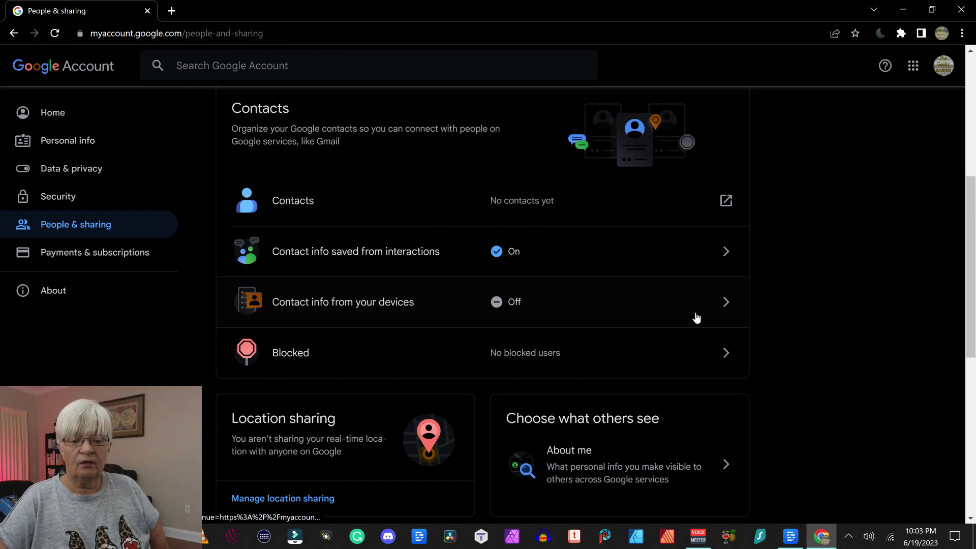
{"action": "scroll", "coordinate": [681, 312], "scroll_direction": "down", "scroll_amount": 2}
{"action": "scroll", "coordinate": [654, 267], "scroll_direction": "down", "scroll_amount": 4}
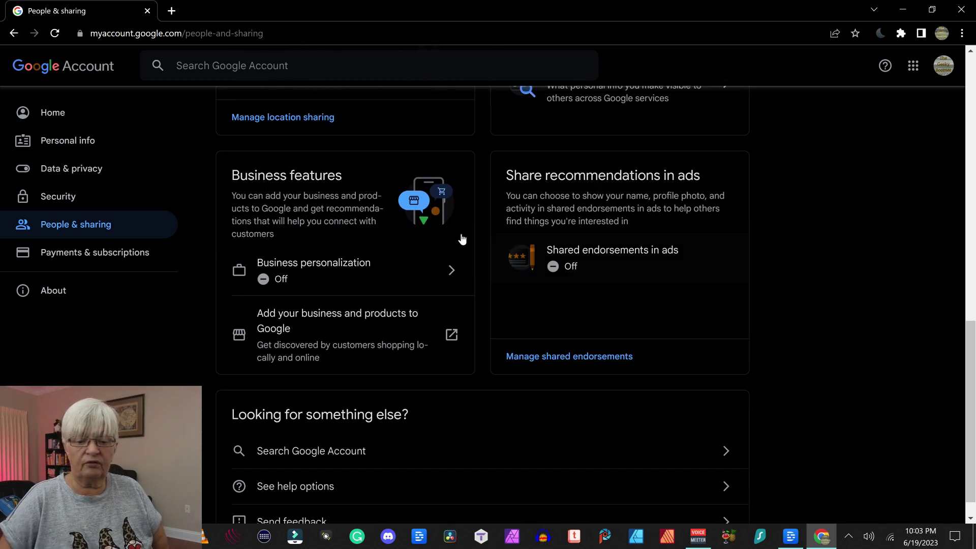
{"action": "scroll", "coordinate": [389, 130], "scroll_direction": "up", "scroll_amount": 2}
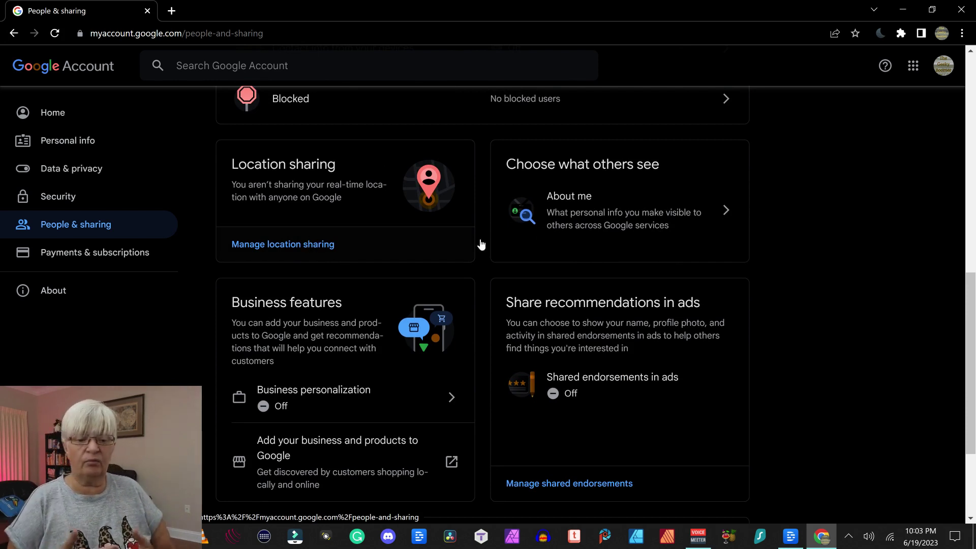
{"action": "scroll", "coordinate": [525, 272], "scroll_direction": "up", "scroll_amount": 10}
{"action": "scroll", "coordinate": [525, 272], "scroll_direction": "up", "scroll_amount": 2}
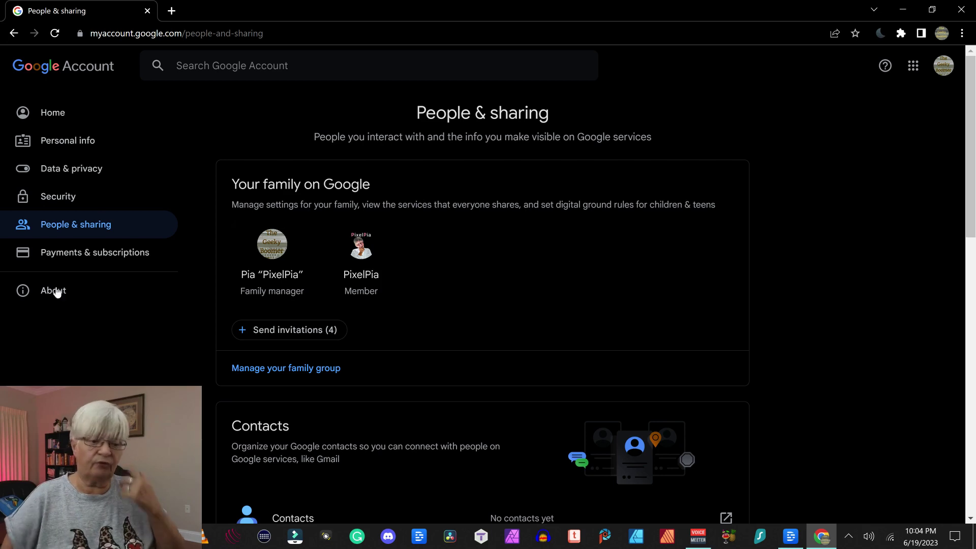
Step: Open Manage payment methods in Payments & subscriptions and cancel adding a card
{"action": "left_click", "coordinate": [77, 252]}
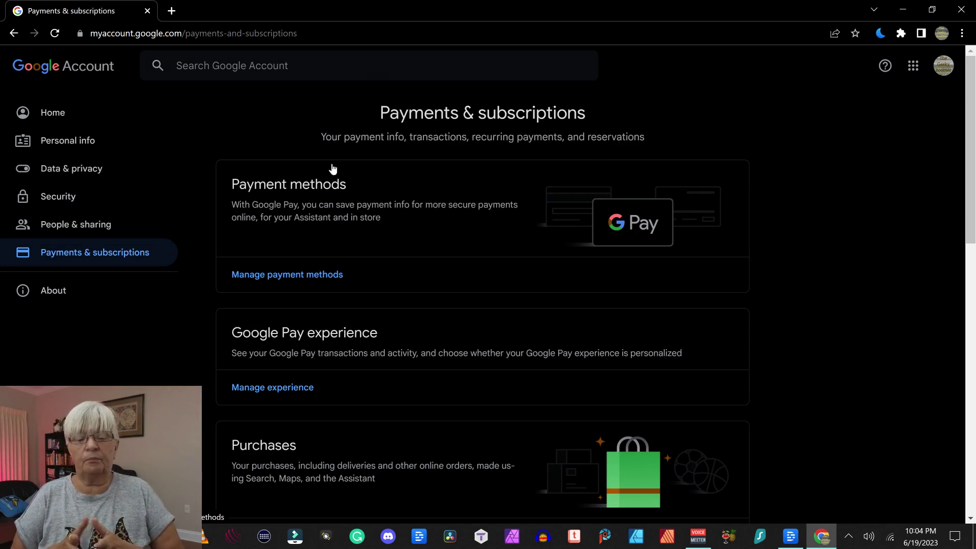
{"action": "left_click", "coordinate": [310, 276]}
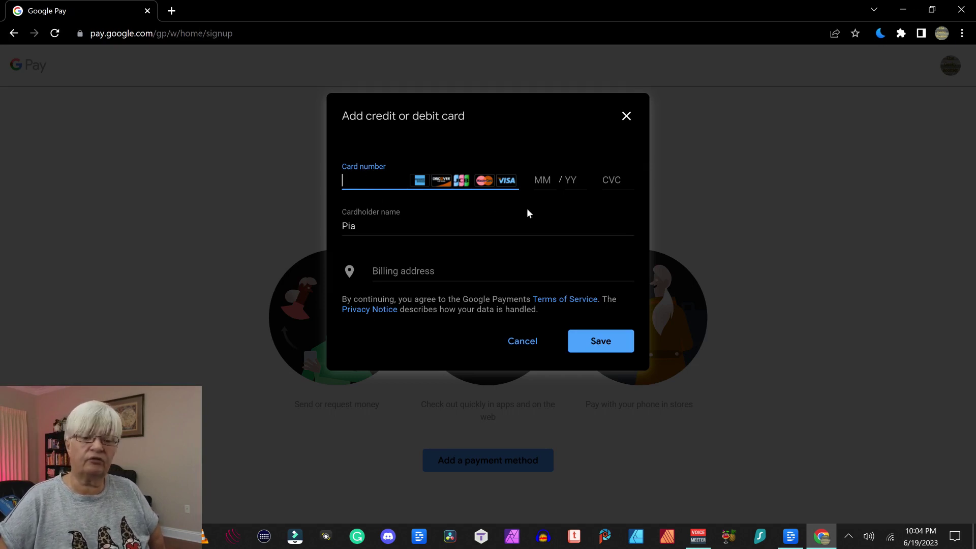
{"action": "left_click", "coordinate": [532, 344]}
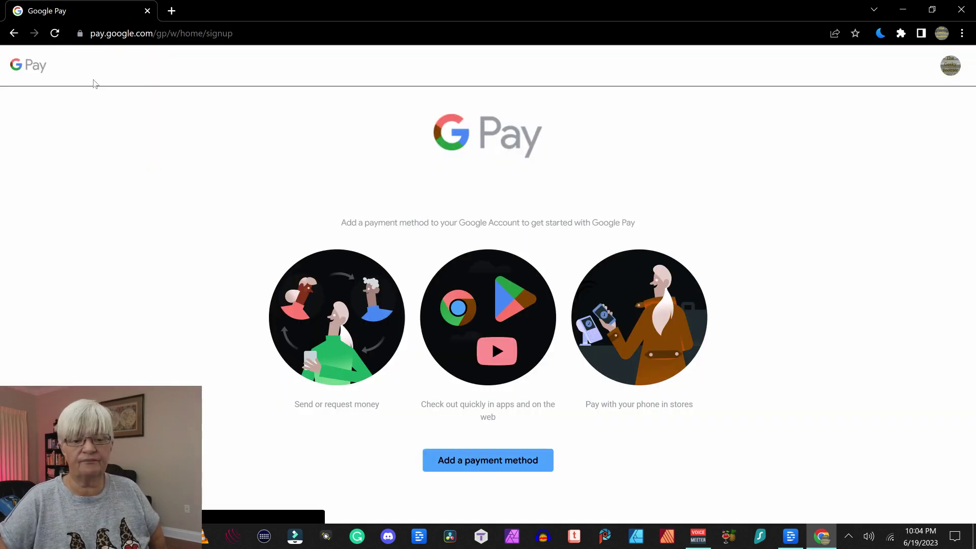
{"action": "left_click", "coordinate": [20, 34]}
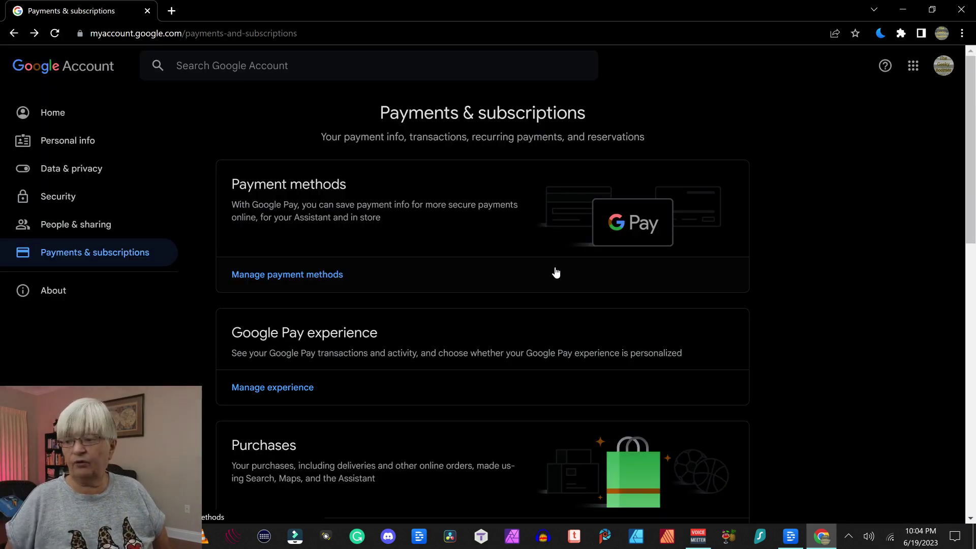
Step: Scroll through the Payments & subscriptions cards, noting 0 GB of 15 GB storage used
{"action": "scroll", "coordinate": [429, 307], "scroll_direction": "down", "scroll_amount": 5}
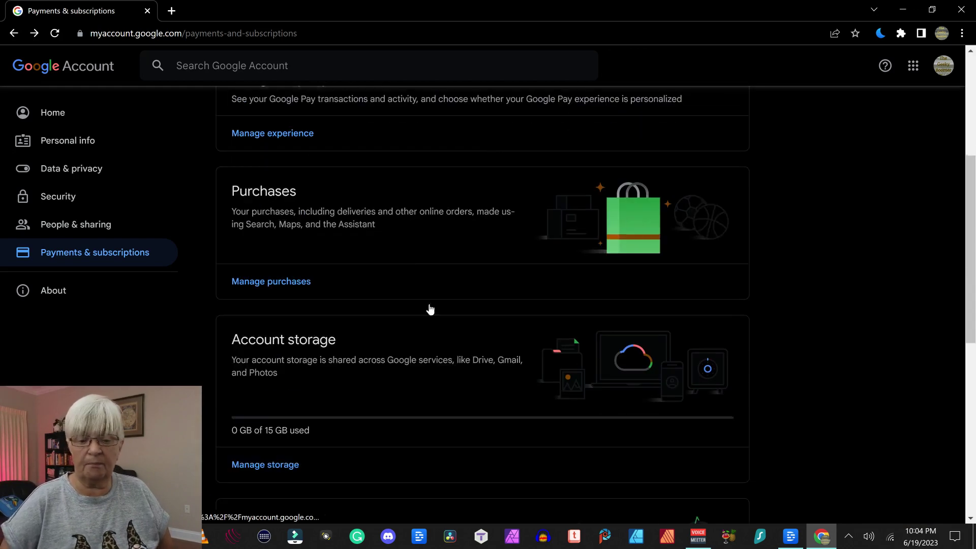
{"action": "scroll", "coordinate": [319, 282], "scroll_direction": "up", "scroll_amount": 2}
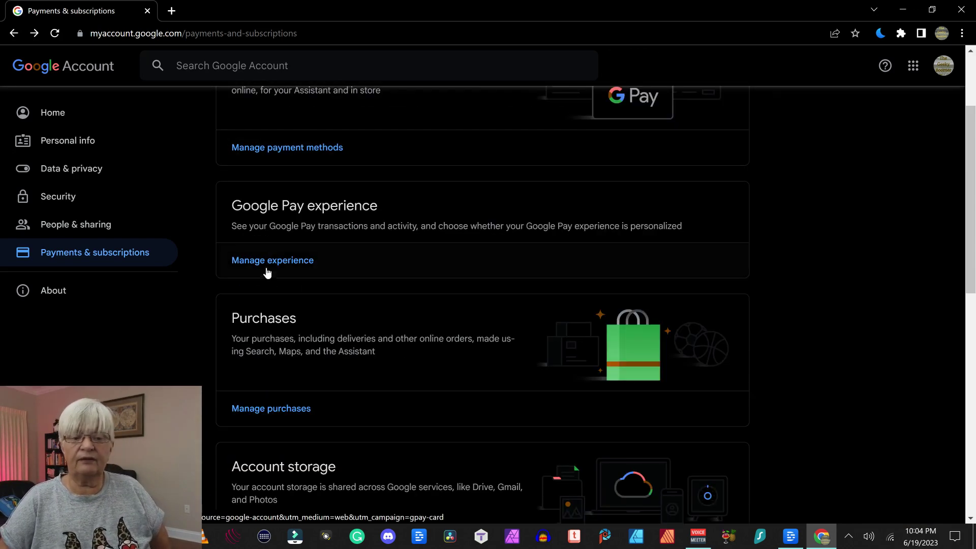
{"action": "scroll", "coordinate": [458, 210], "scroll_direction": "down", "scroll_amount": 3}
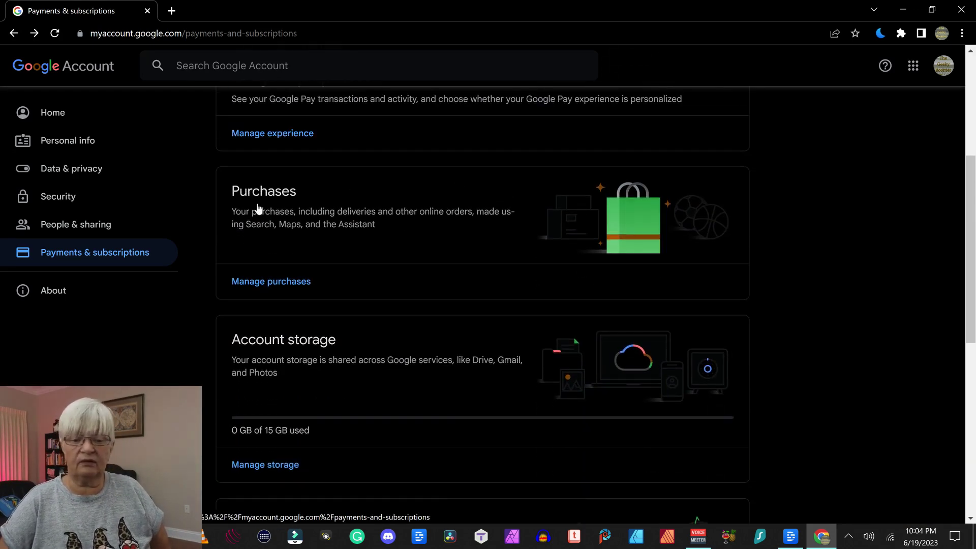
{"action": "scroll", "coordinate": [549, 234], "scroll_direction": "down", "scroll_amount": 5}
{"action": "scroll", "coordinate": [403, 154], "scroll_direction": "up", "scroll_amount": 1}
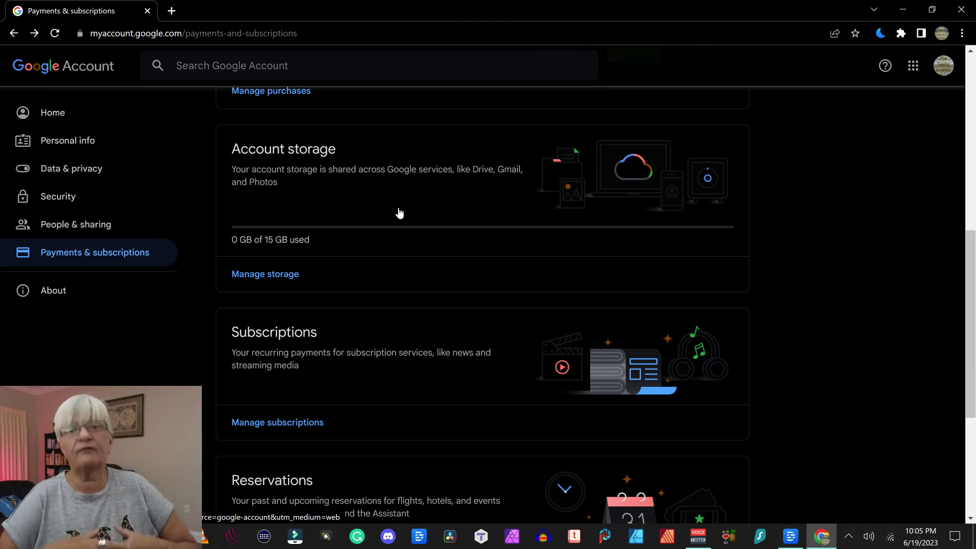
{"action": "scroll", "coordinate": [475, 247], "scroll_direction": "down", "scroll_amount": 5}
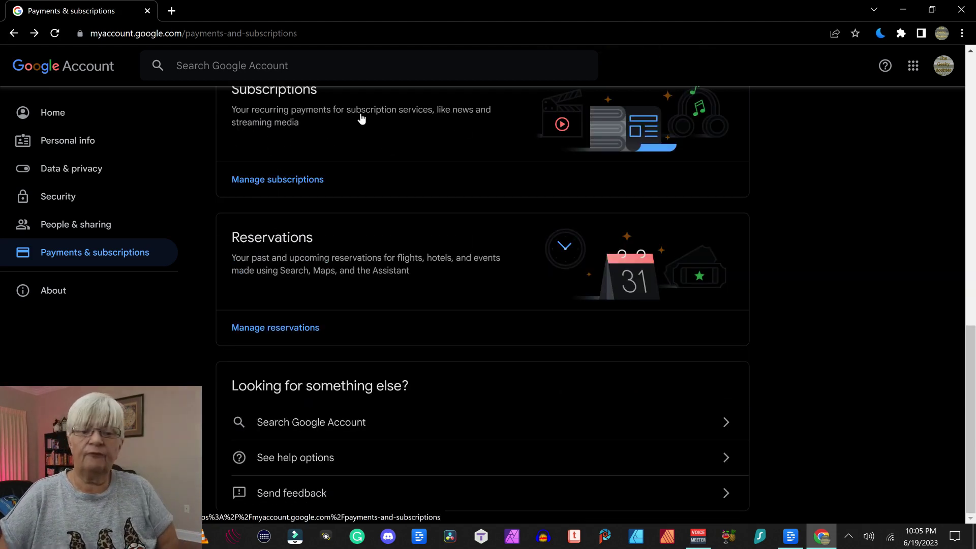